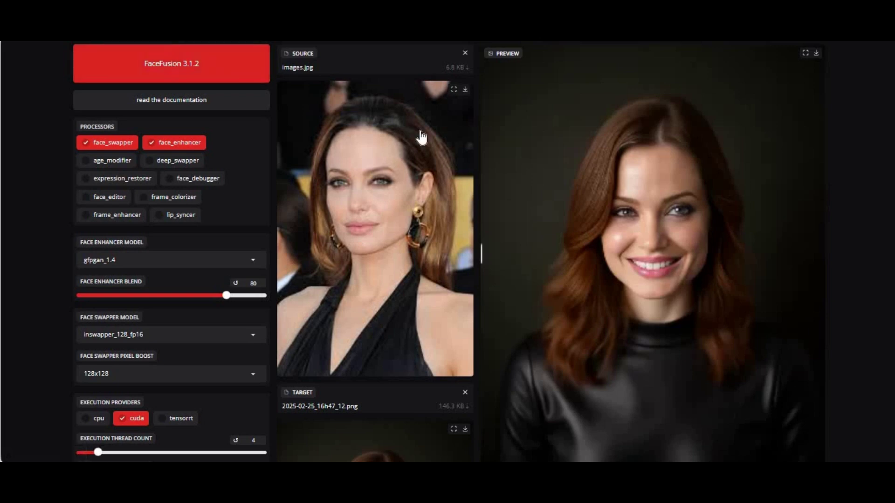
Step: Run the face_swapper plus face_enhancer job on the target photo, finishing in 7.40 seconds
scroll(139, 320, down, 3)
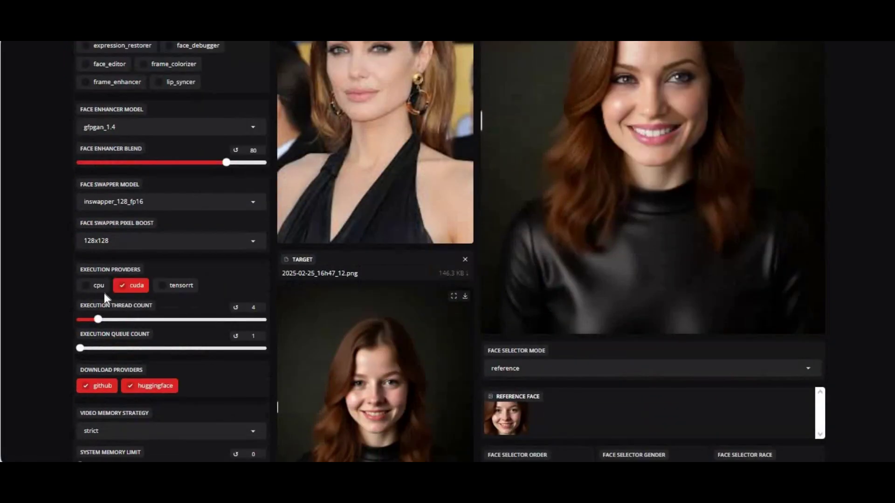
scroll(337, 289, down, 12)
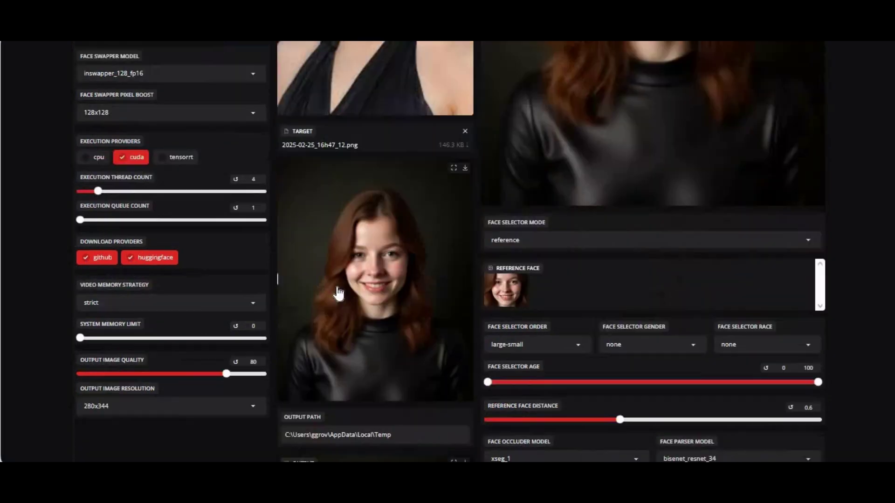
scroll(338, 292, down, 3)
scroll(338, 292, up, 7)
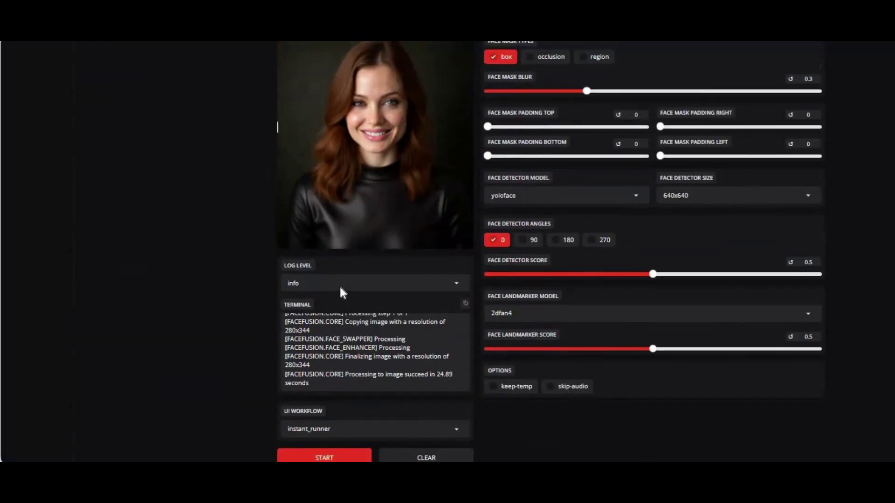
scroll(58, 276, up, 2)
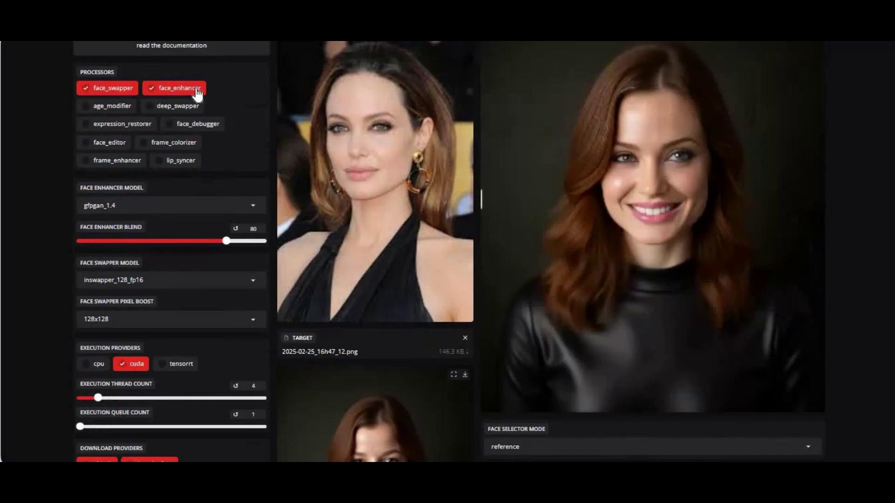
scroll(456, 326, down, 10)
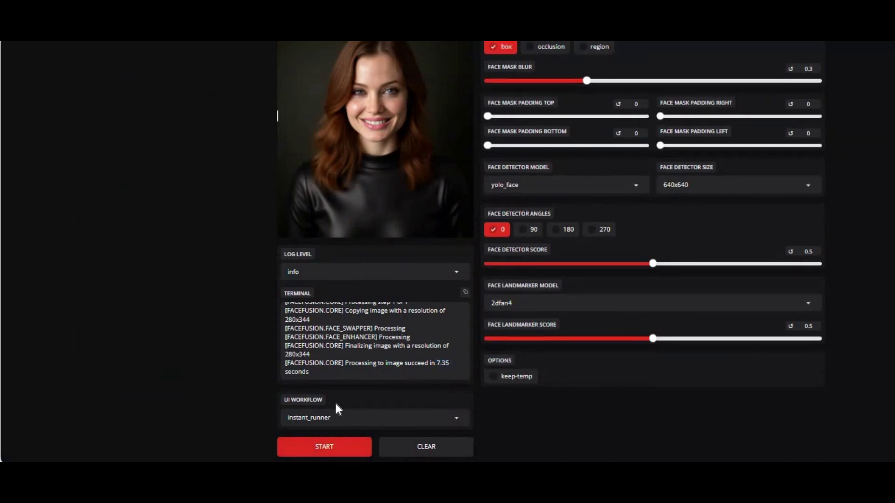
click(321, 450)
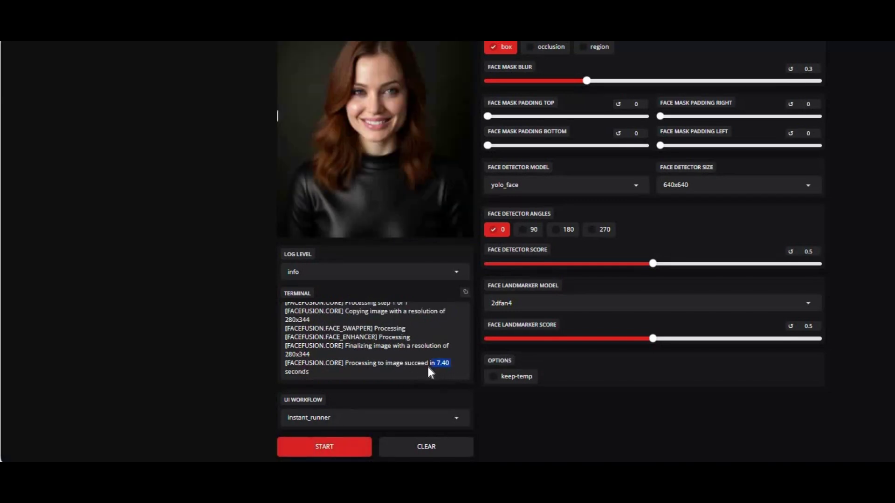
click(402, 368)
Step: Confirm CPU is the execution provider and start a second swap run, finishing in 7.49 seconds
scroll(141, 286, up, 10)
scroll(142, 287, up, 4)
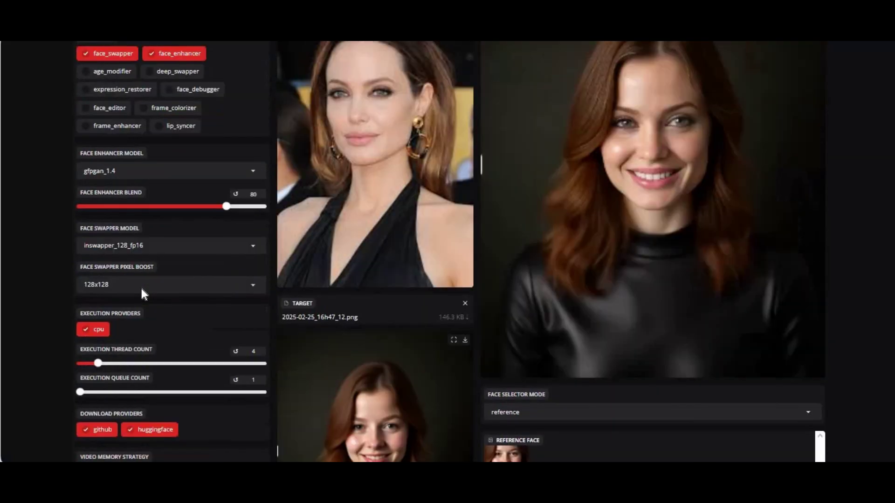
scroll(141, 290, down, 1)
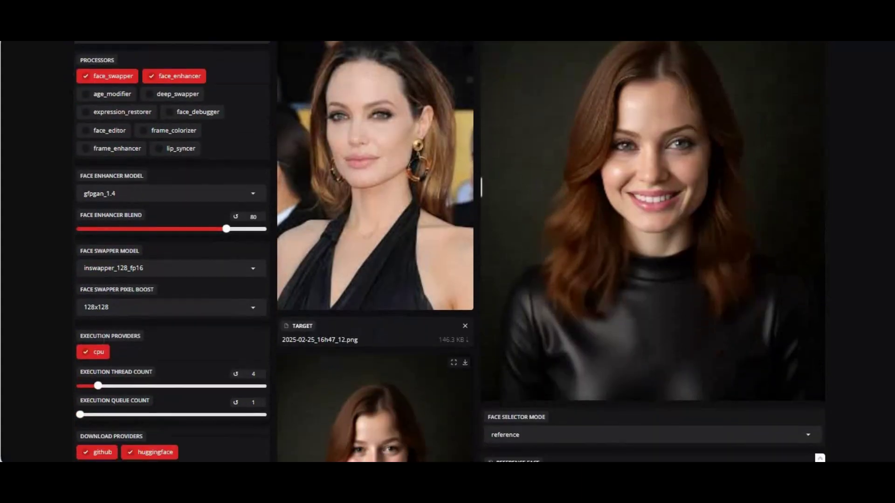
scroll(214, 343, down, 8)
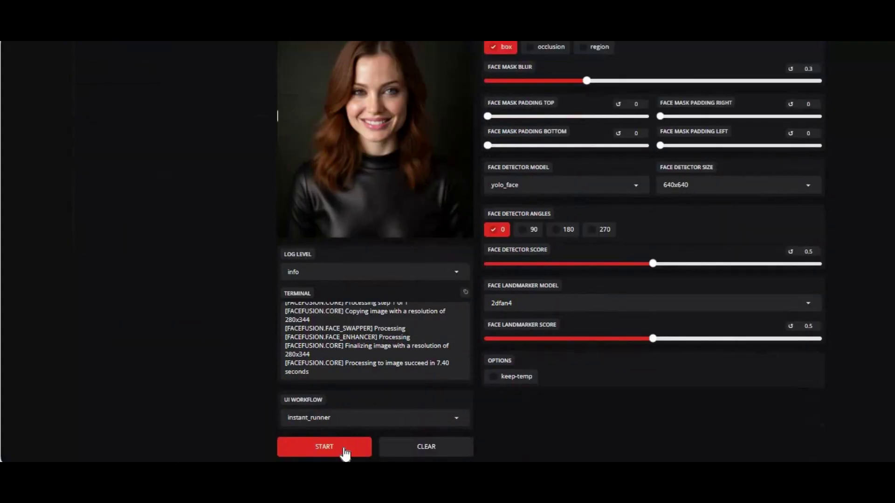
click(345, 452)
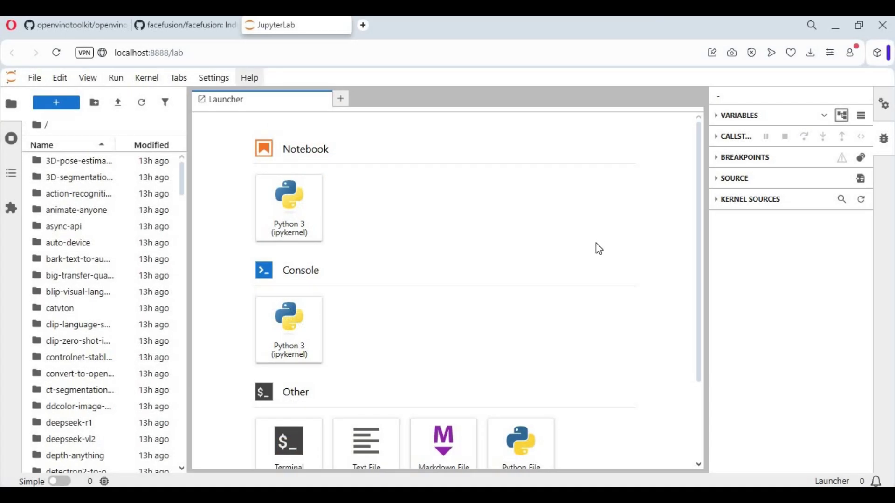
Step: Launch a PowerShell terminal from the Launcher, at the D:\openvino\openvino_notebooks prompt
scroll(396, 291, down, 2)
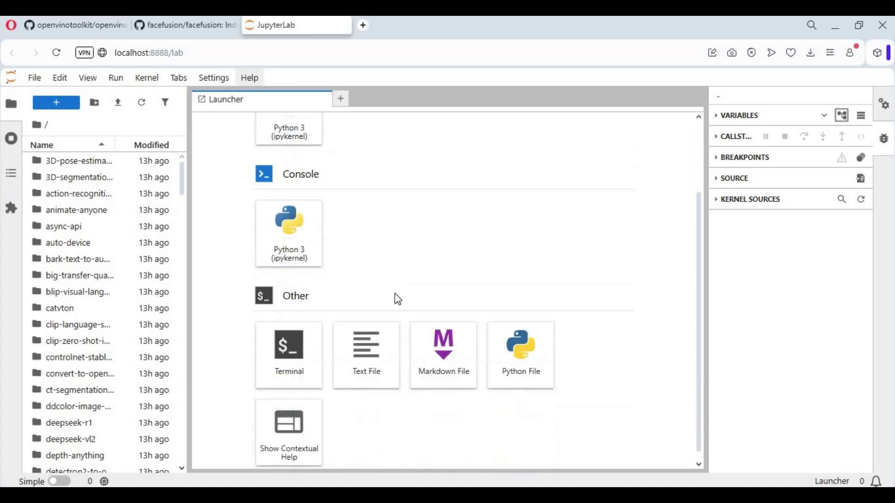
scroll(373, 296, up, 2)
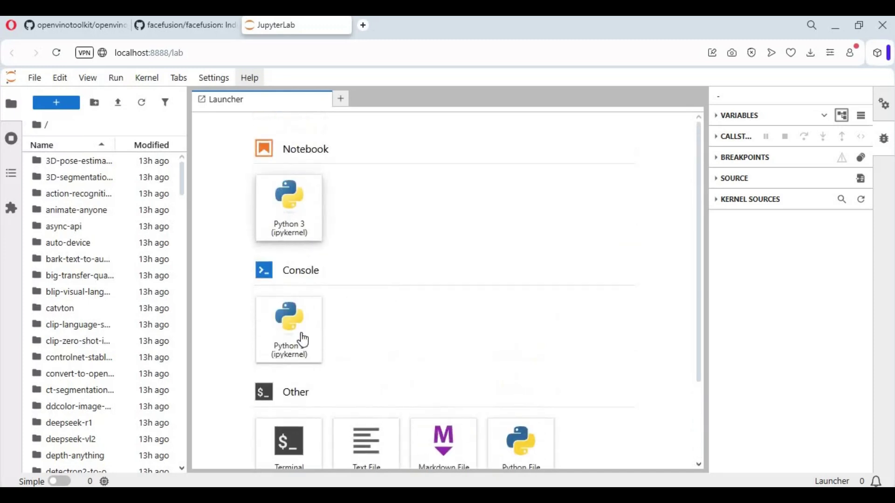
scroll(405, 322, down, 2)
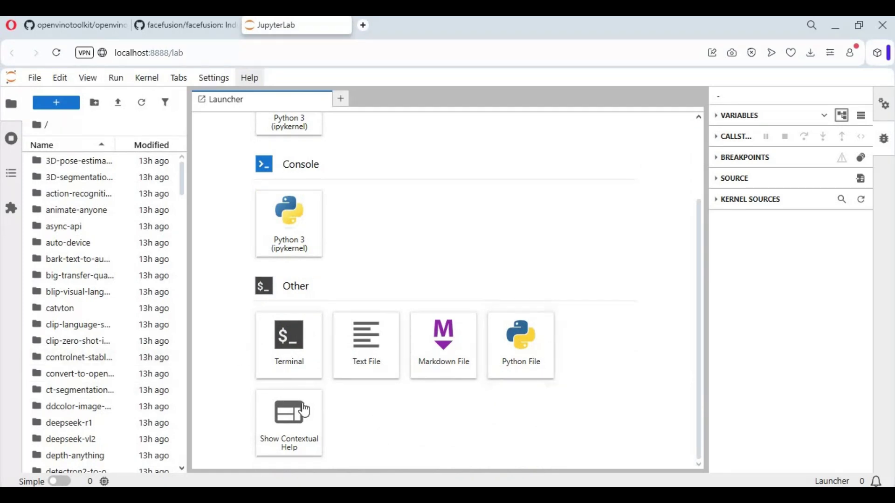
click(307, 352)
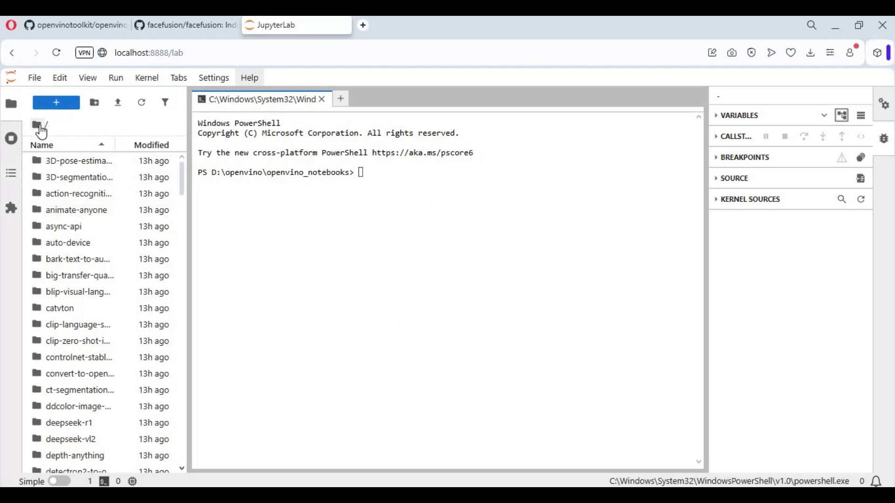
click(376, 182)
Step: Create a facefusion folder with mkdir and cd into it
text(mkdir facefusion)
key(Return)
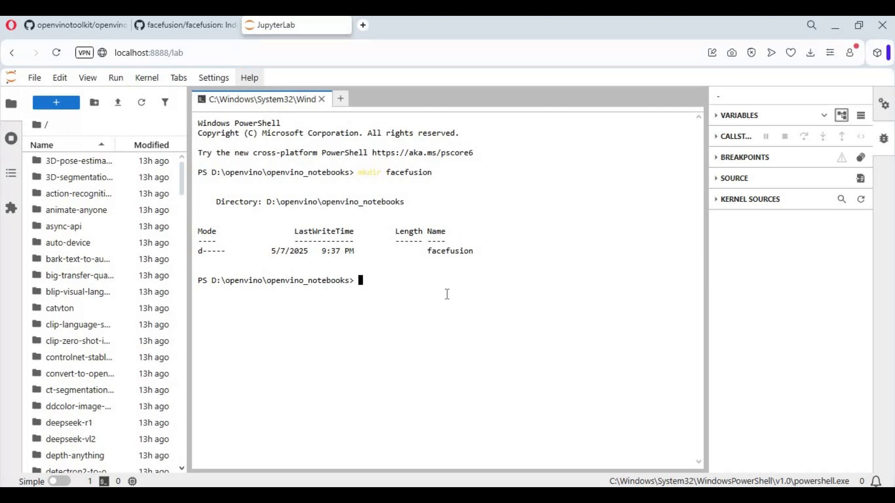
text(cd facefusion)
key(Return)
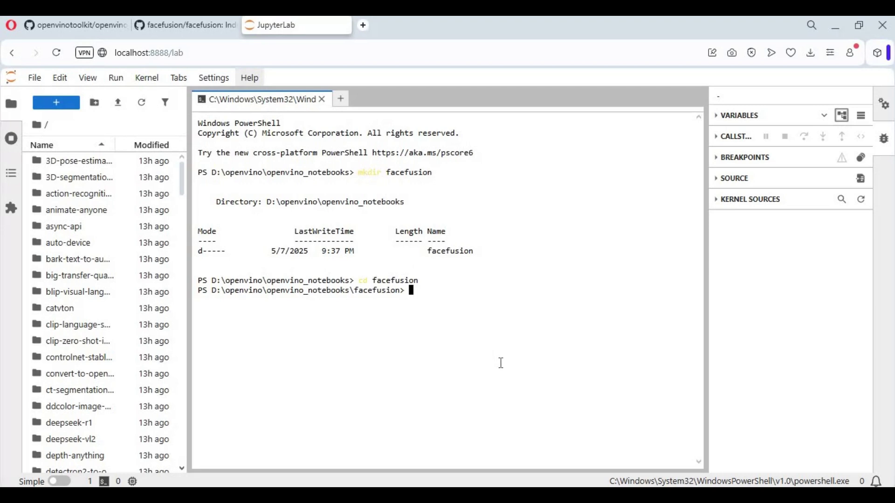
Step: Type git clone and copy the repository's HTTPS clone URL from GitHub's Code dropdown
text(git clone)
click(187, 25)
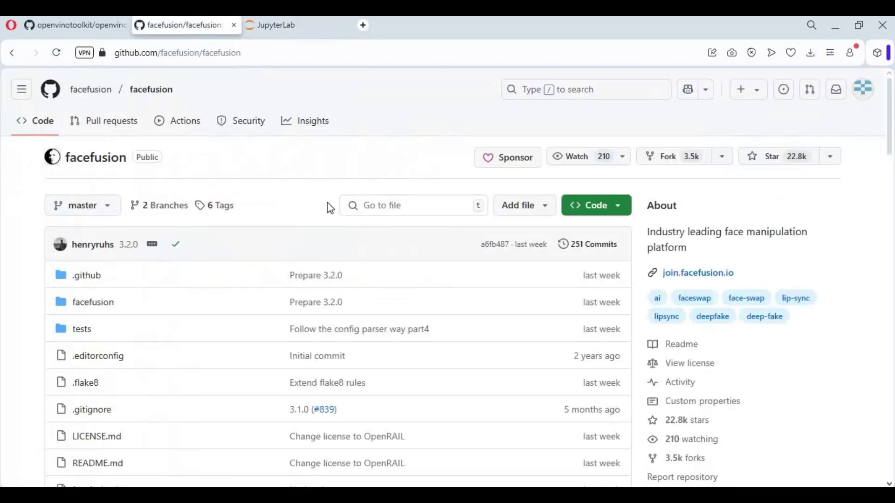
click(621, 204)
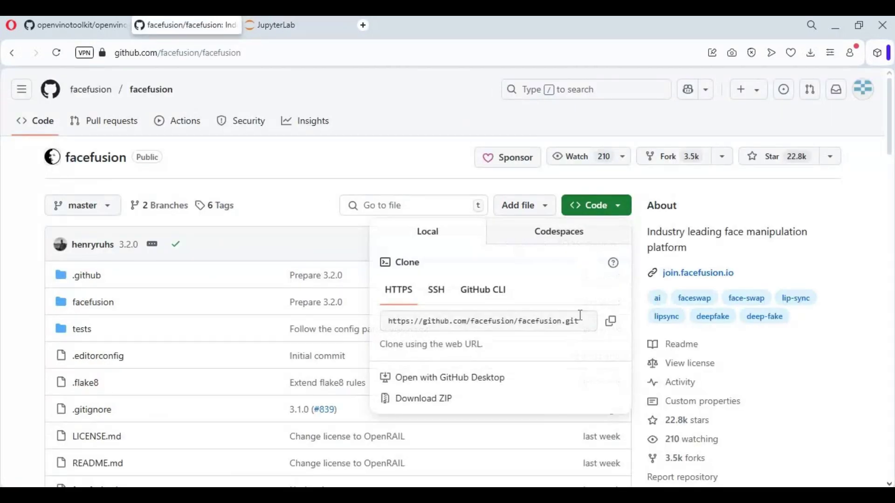
click(611, 323)
click(264, 24)
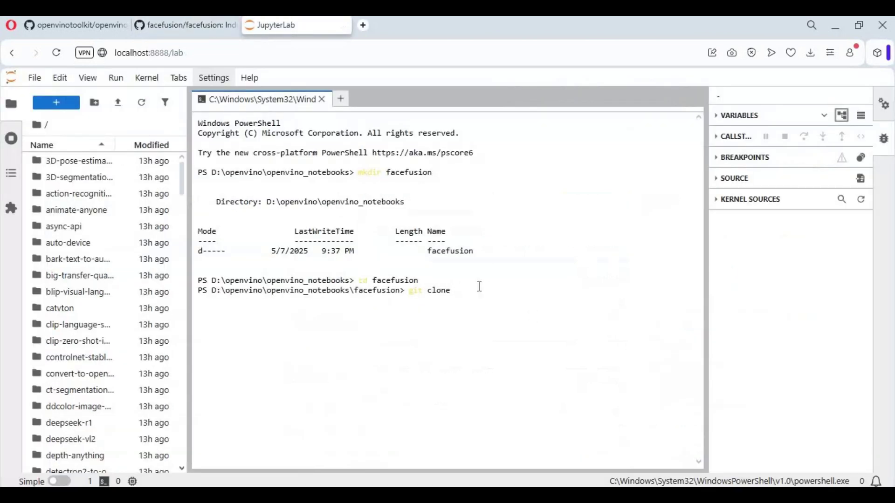
Step: Paste the FaceFusion HTTPS URL after git clone and run it, receiving all 2674 objects
right_click(466, 284)
click(511, 314)
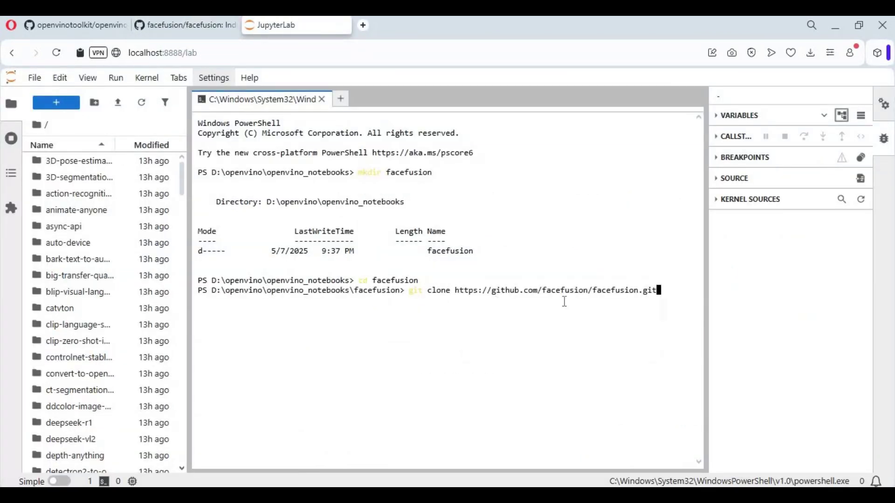
key(Return)
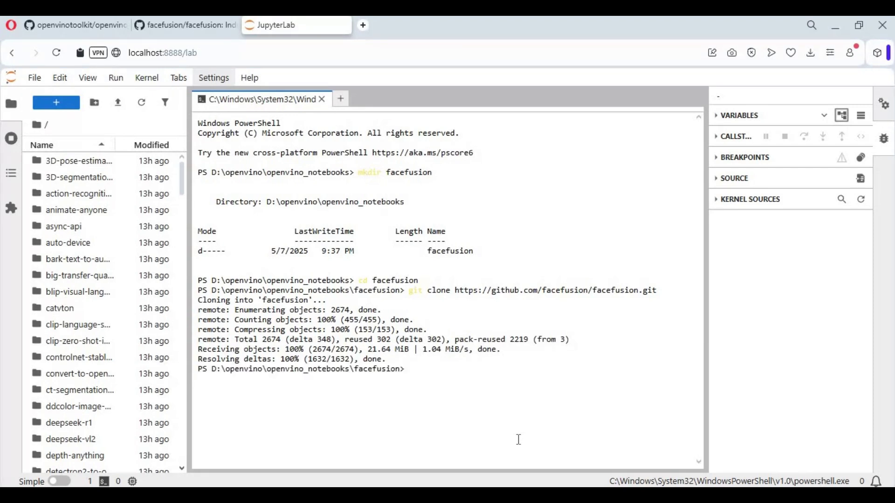
Step: Enter the cloned facefusion folder, build a Python 3.10 'venv' environment, and activate it
text(cd facefusion)
key(Return)
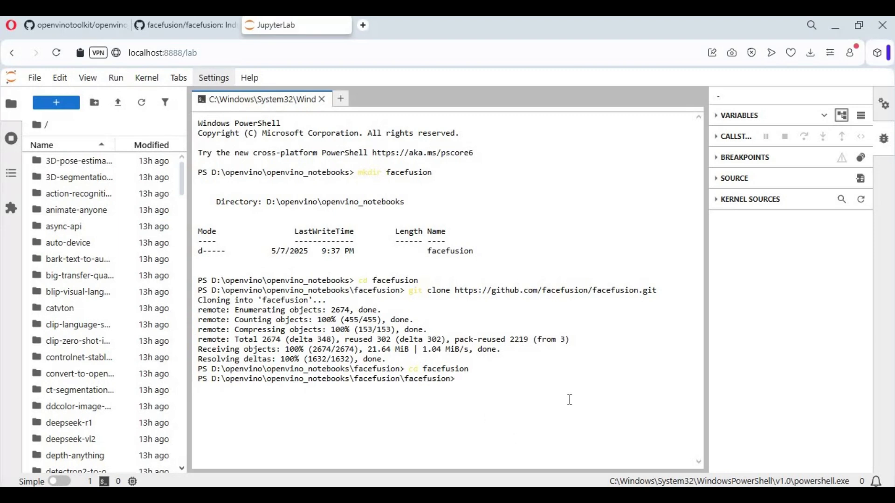
text(py -3.10 -m venv venv)
key(Return)
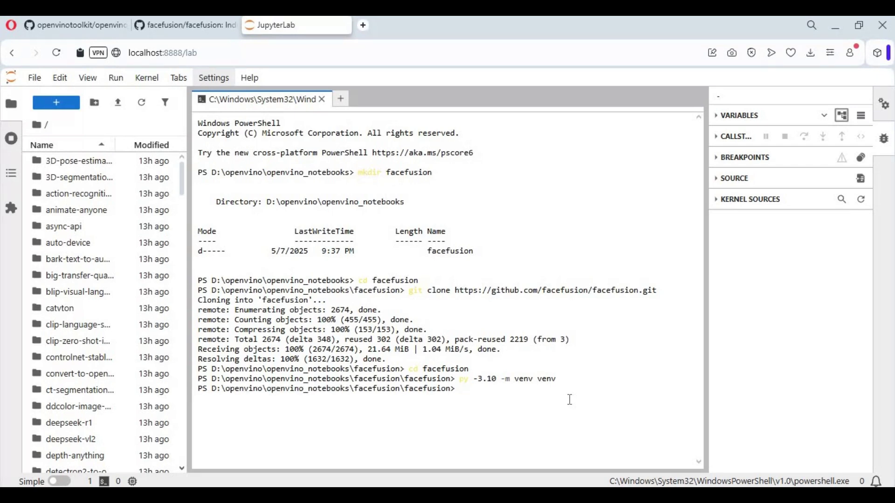
text(venv\scripts\activate)
key(Return)
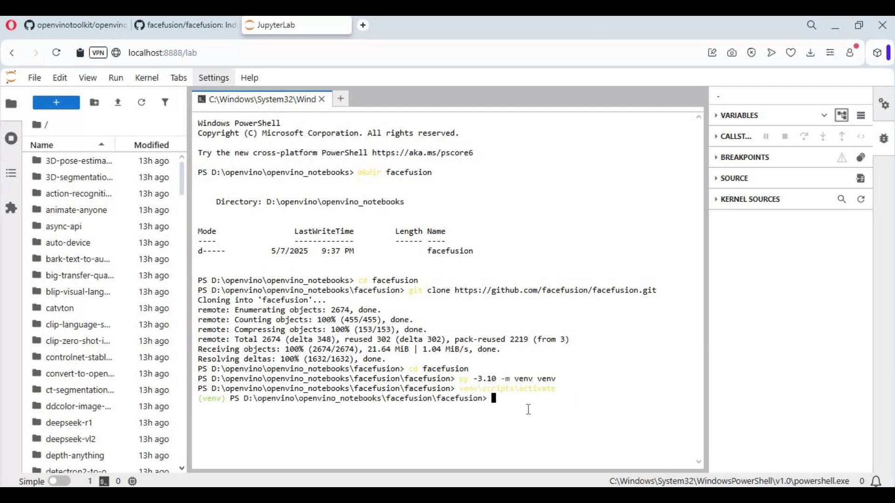
Step: Follow the Installation link in the facefusion GitHub README to the installation docs
click(161, 19)
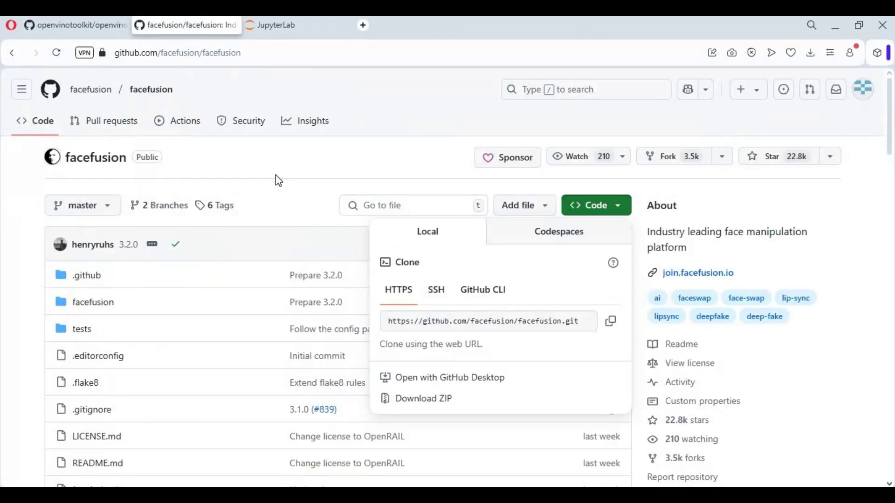
scroll(281, 186, down, 20)
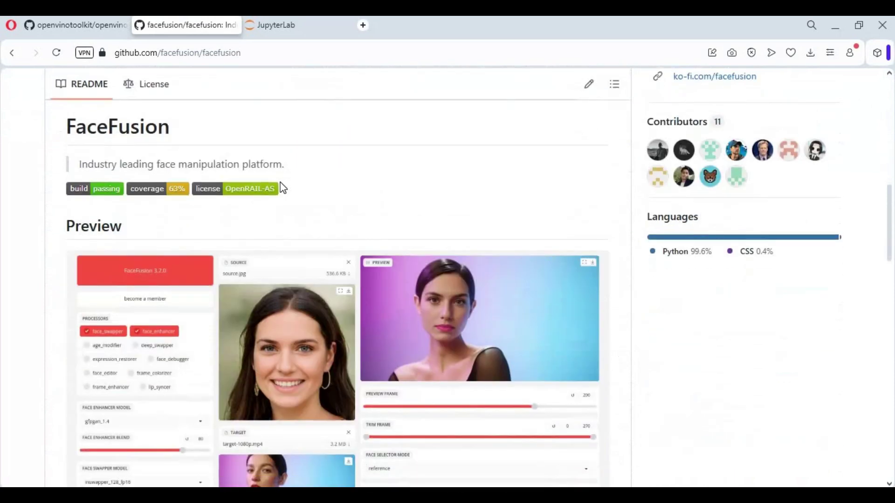
scroll(281, 186, down, 10)
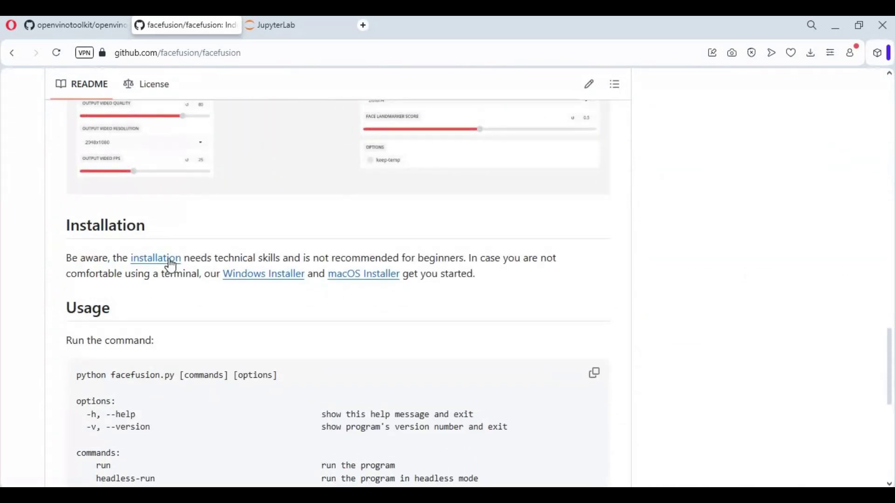
key(Home)
scroll(172, 285, down, 20)
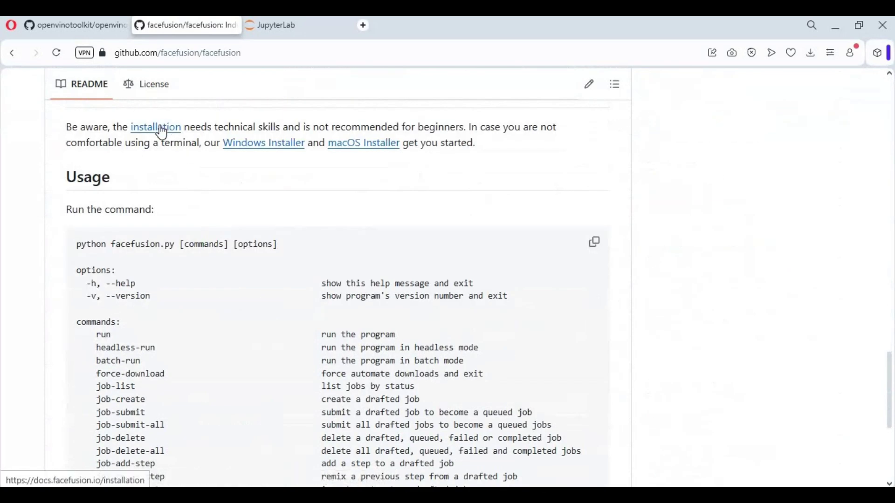
click(160, 129)
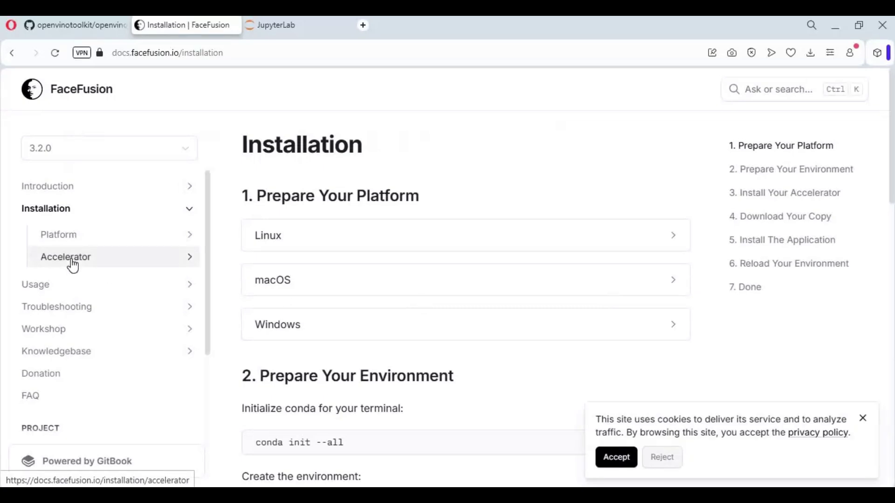
Step: Go to Accelerator > Windows and copy the OpenVINO conda install command
click(55, 261)
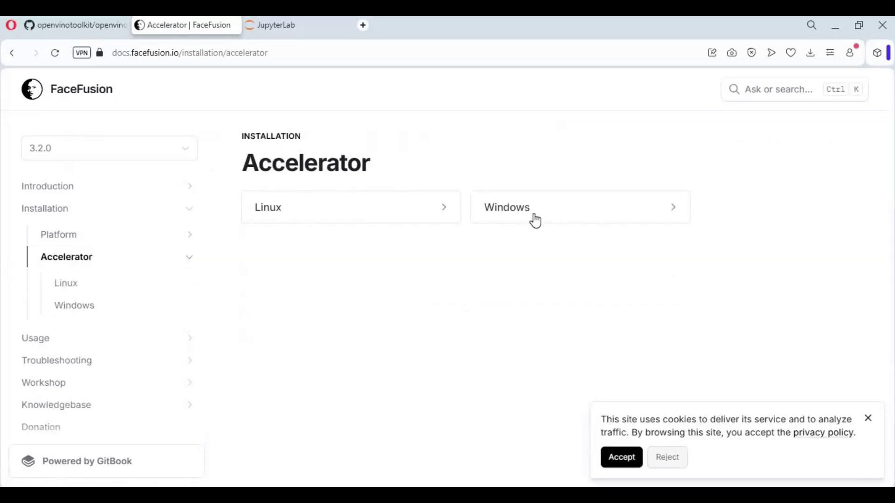
click(534, 216)
scroll(568, 266, down, 2)
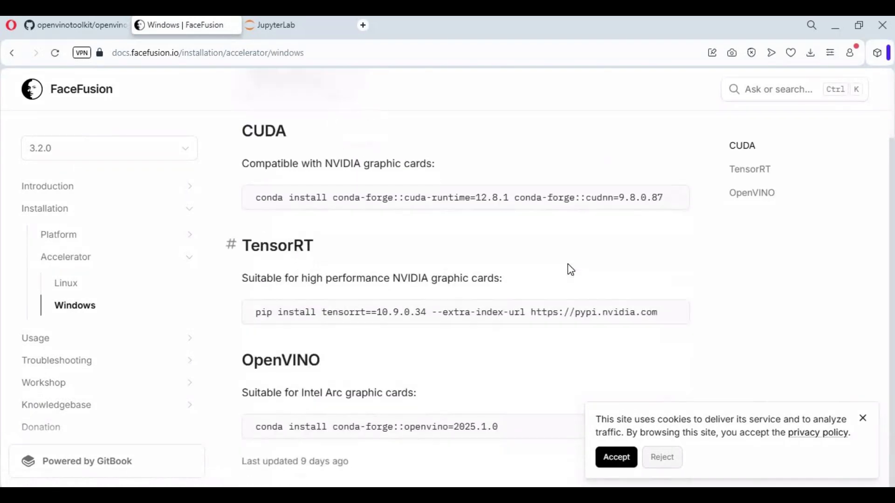
double_click(304, 359)
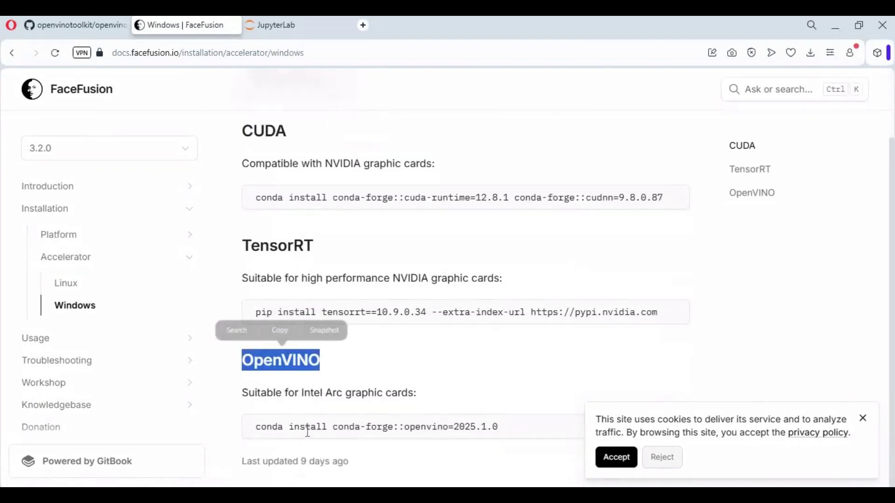
drag(257, 427, 290, 429)
click(399, 427)
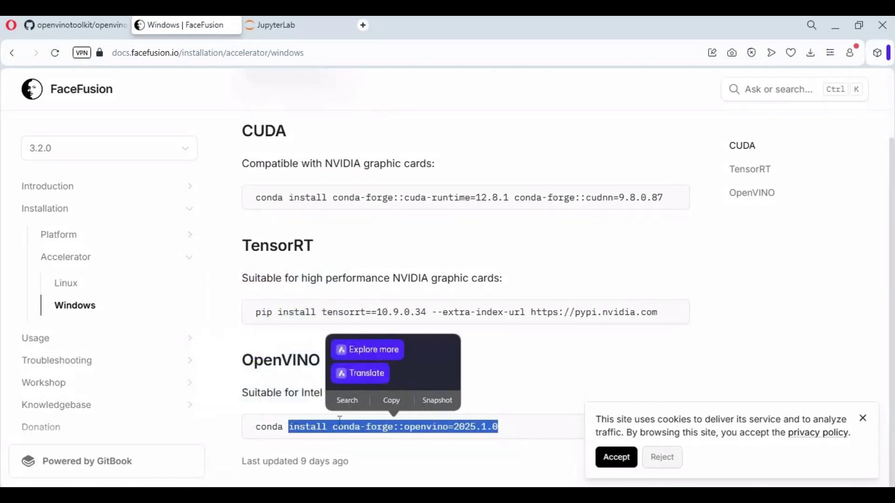
click(391, 400)
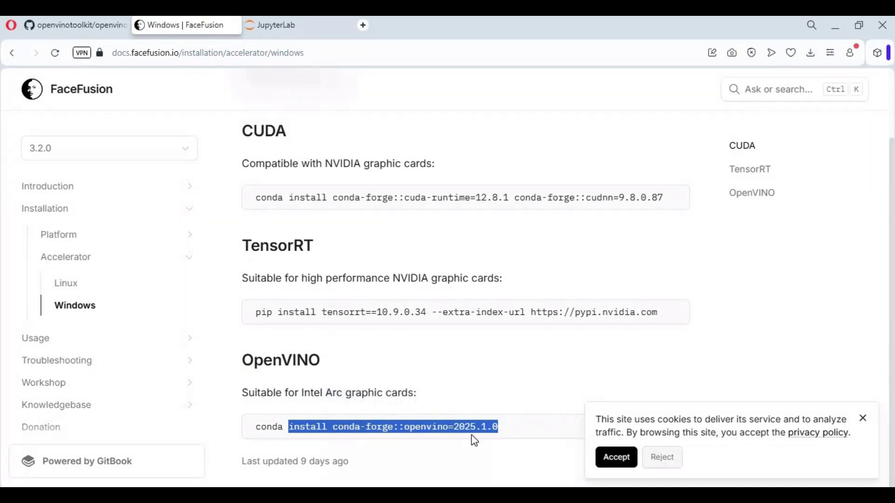
Step: Copy just 'openvino=2025.1.0' from the install command
drag(513, 429, 404, 427)
right_click(422, 427)
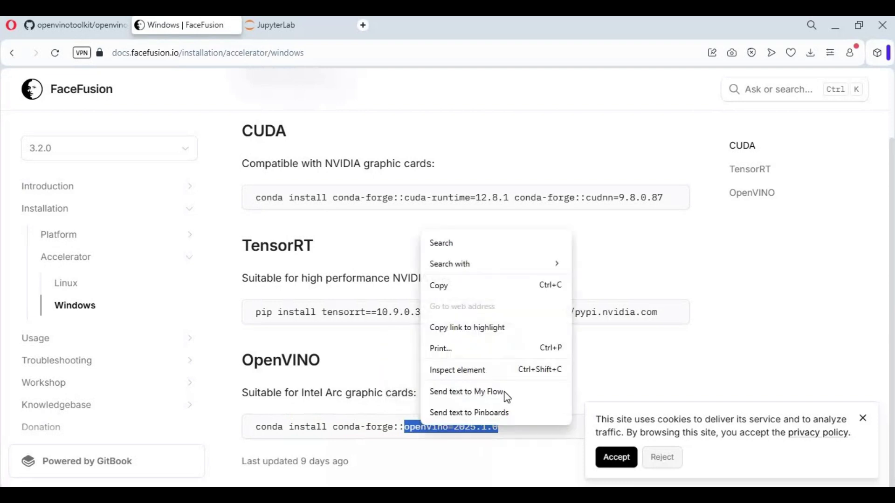
click(506, 283)
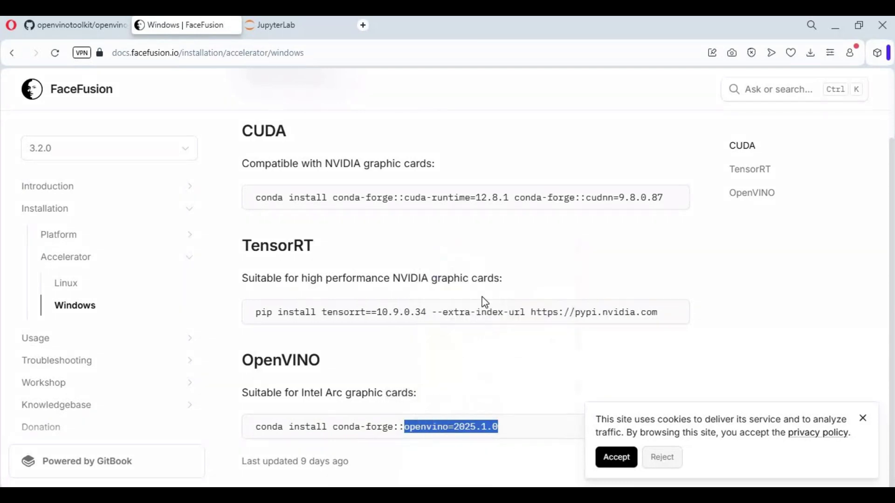
click(308, 25)
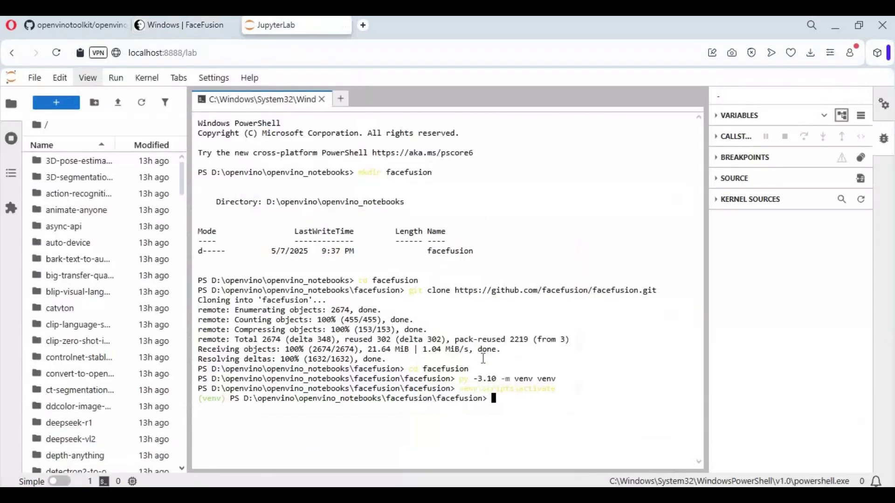
Step: Install openvino==2025.1.0 with pip, then begin typing 'install -r requirements.txt'
text(pip install)
right_click(542, 394)
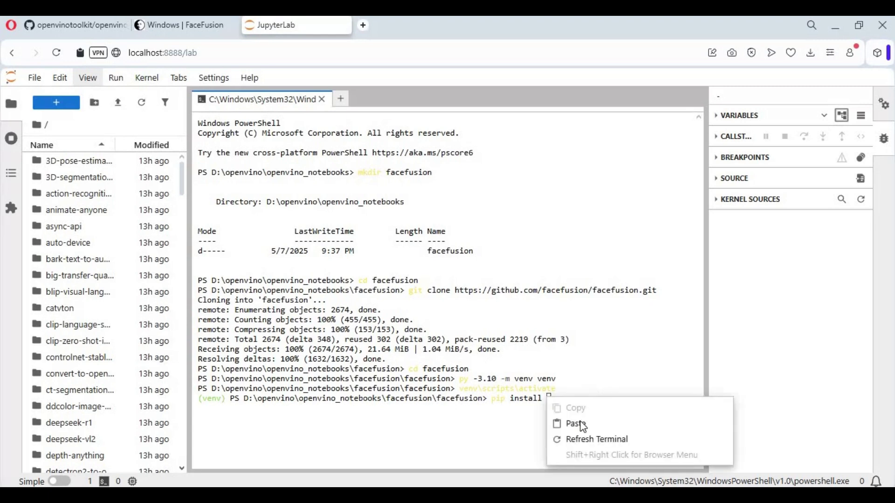
click(578, 425)
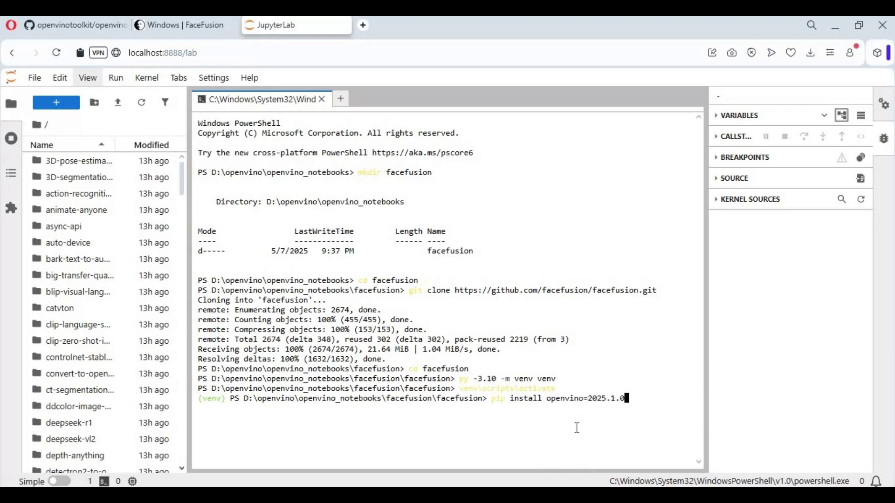
key(Left)
key(Left)
key(Left)
key(Left)
key(Left)
key(Left)
key(Left)
key(Left)
key(Left)
text(=)
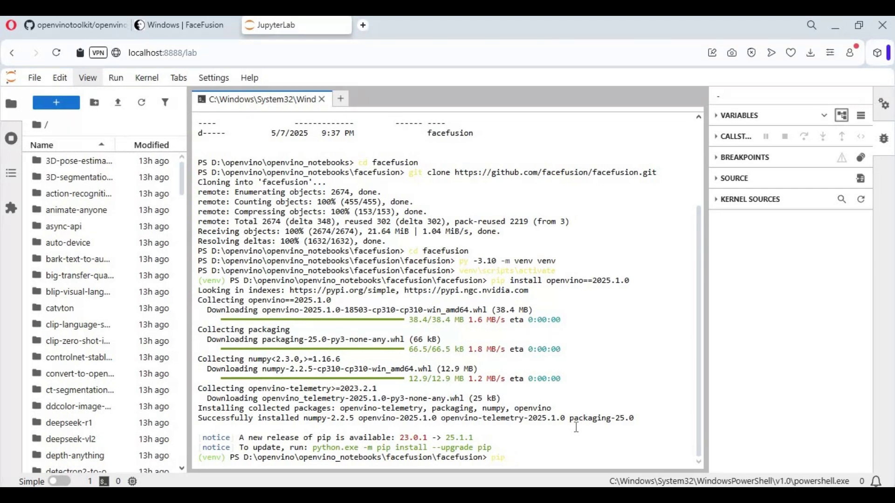
text(install -r requirements.txt)
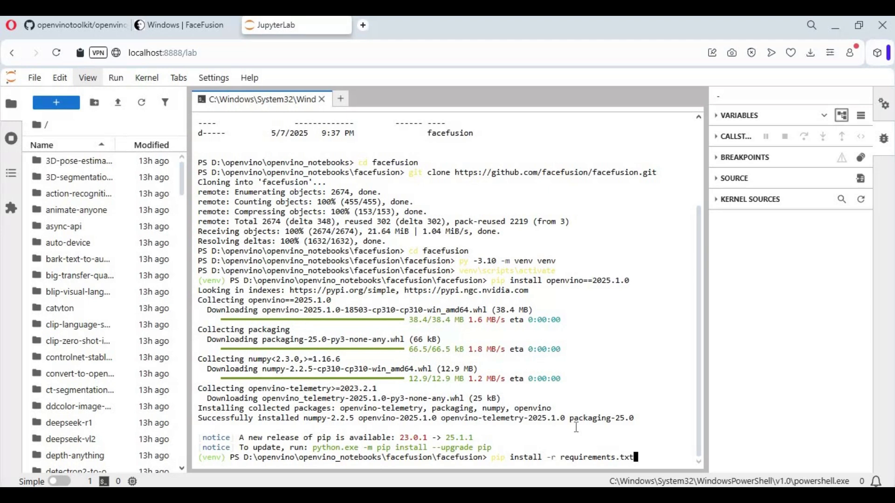
Step: Install requirements.txt packages (gradio 5.25.2, onnxruntime 1.21.1), then type 'python facefusion.py run'
key(Return)
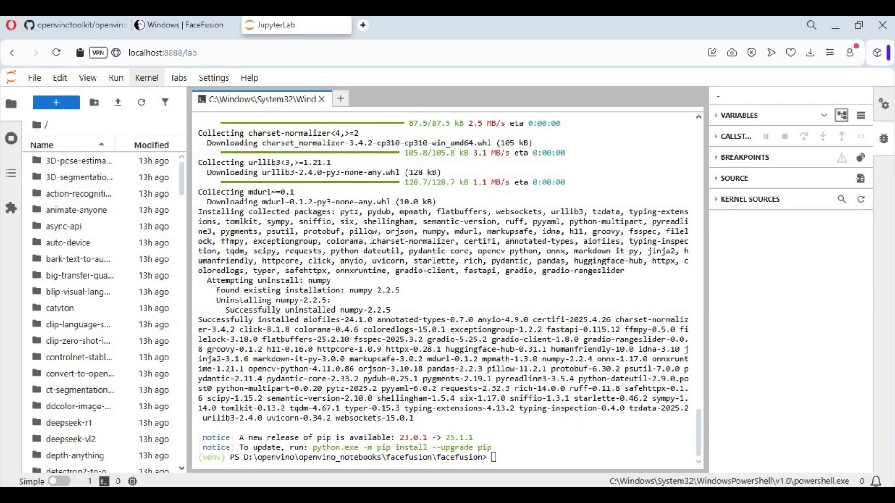
click(495, 457)
text(python facefusion)
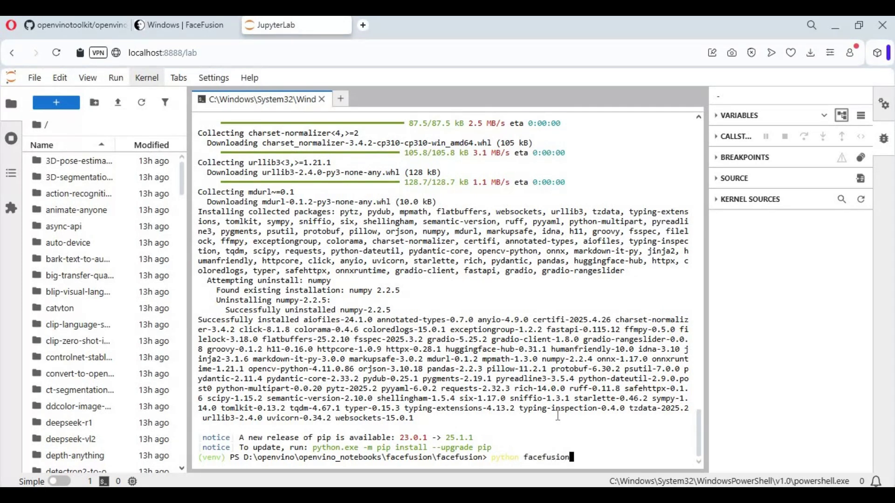
text(.py run)
Step: Launch FaceFusion with python facefusion.py run and open its interface at 127.0.0.1:7860
key(Return)
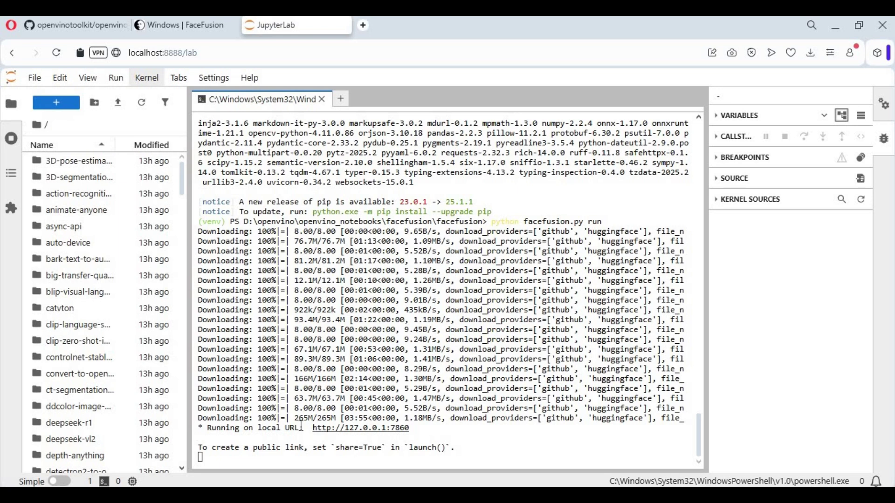
click(369, 429)
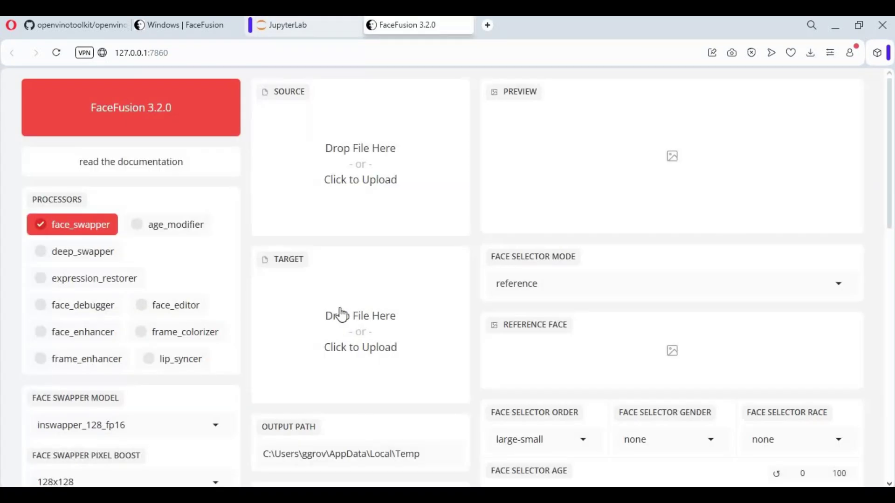
Step: Scroll through the FaceFusion 3.2.0 page's default settings and back to the top
scroll(366, 294, down, 7)
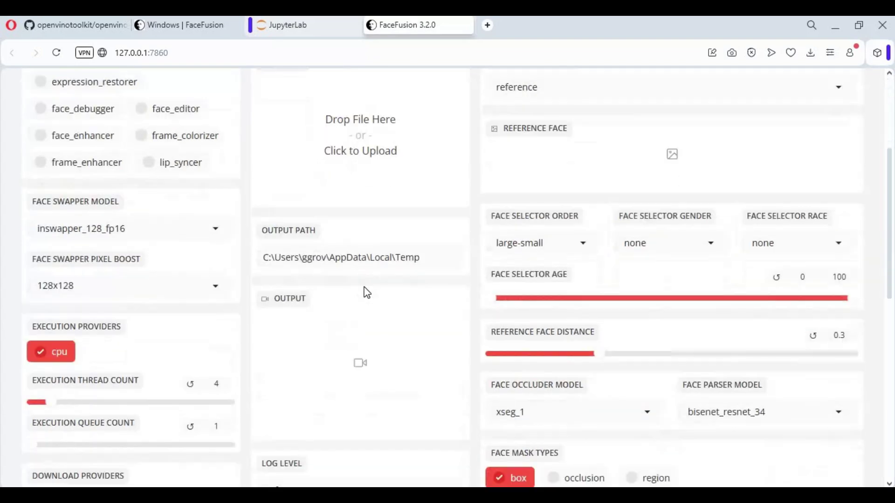
scroll(365, 288, down, 7)
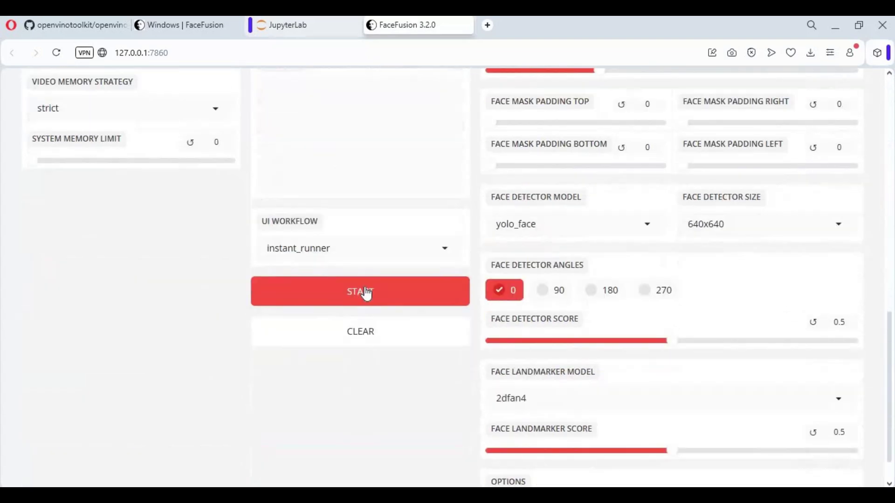
scroll(365, 287, up, 1)
scroll(365, 287, up, 8)
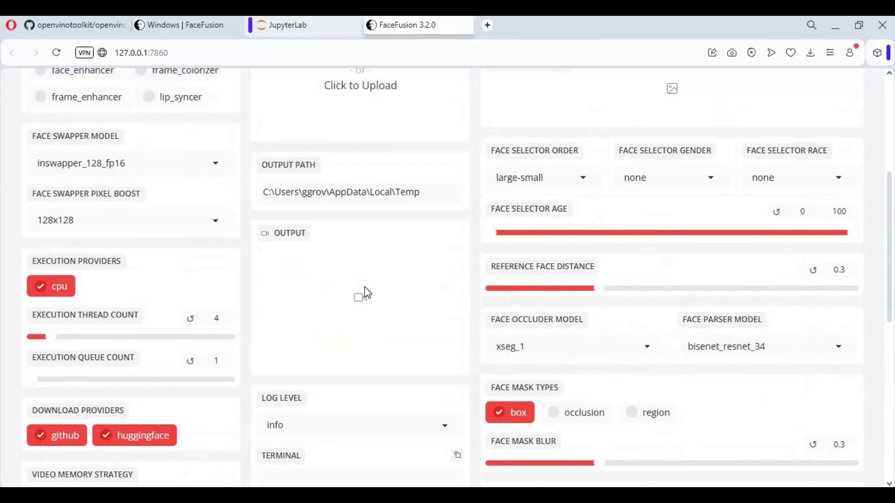
scroll(364, 292, up, 6)
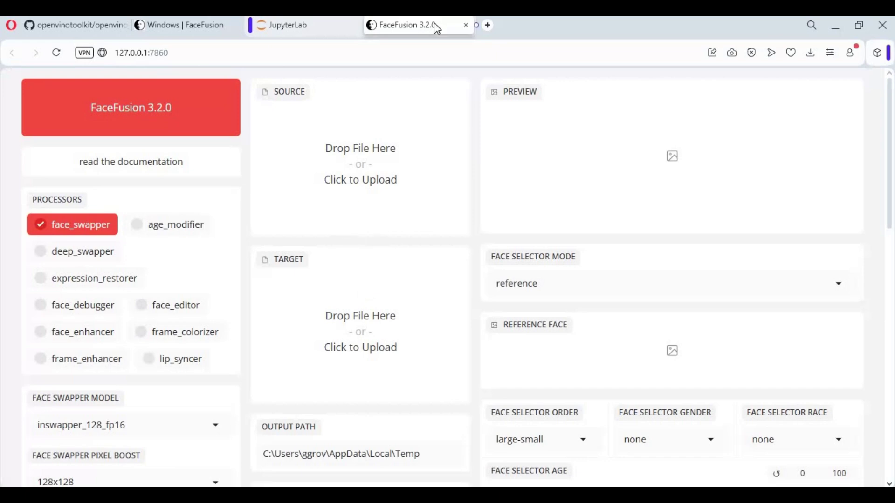
Step: Close the FaceFusion page and restart Jupyter Lab on the notebooks folder from Command Prompt
click(465, 25)
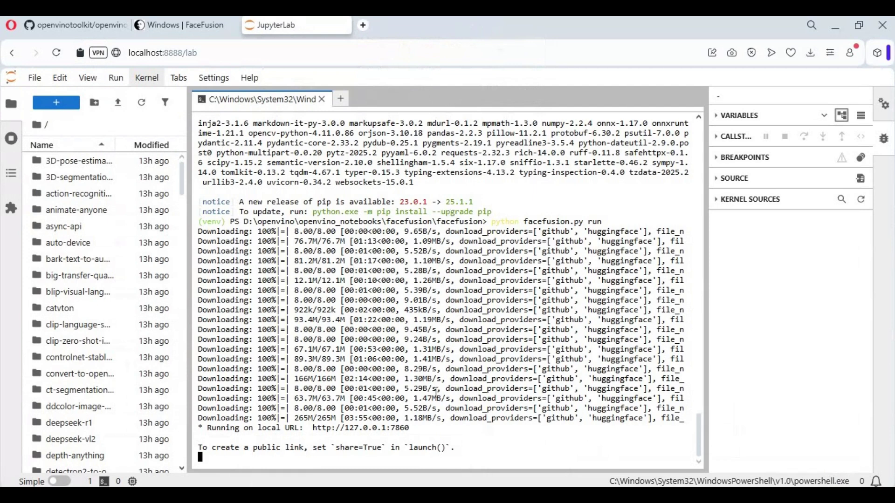
click(399, 440)
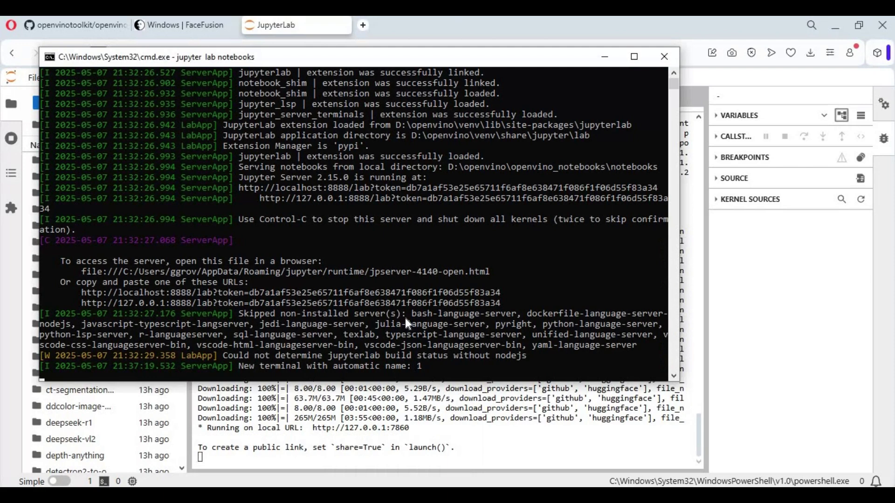
key(ctrl+c)
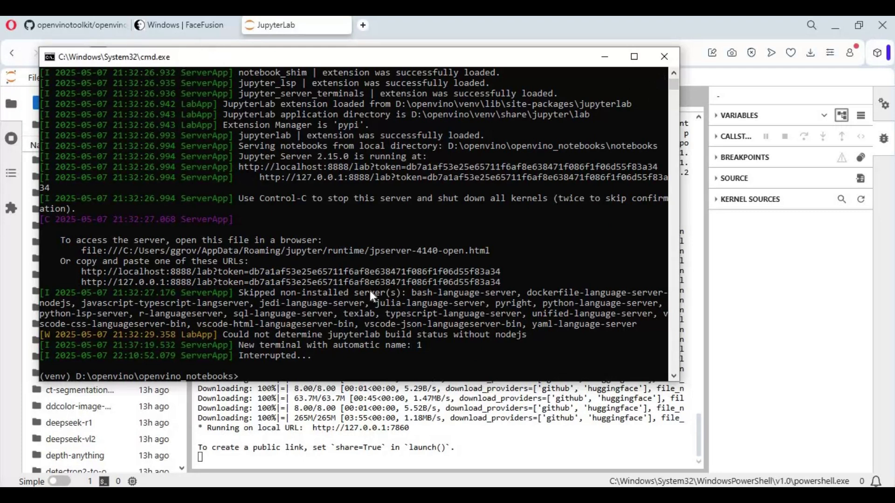
key(Up)
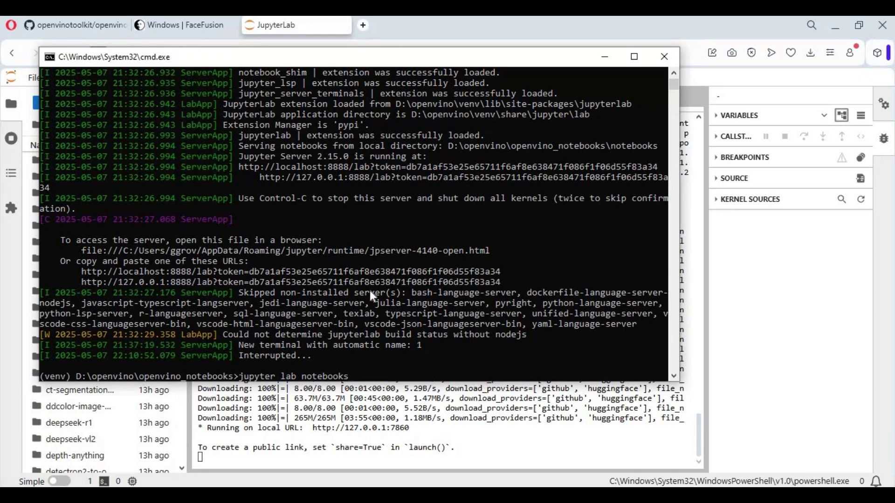
key(Return)
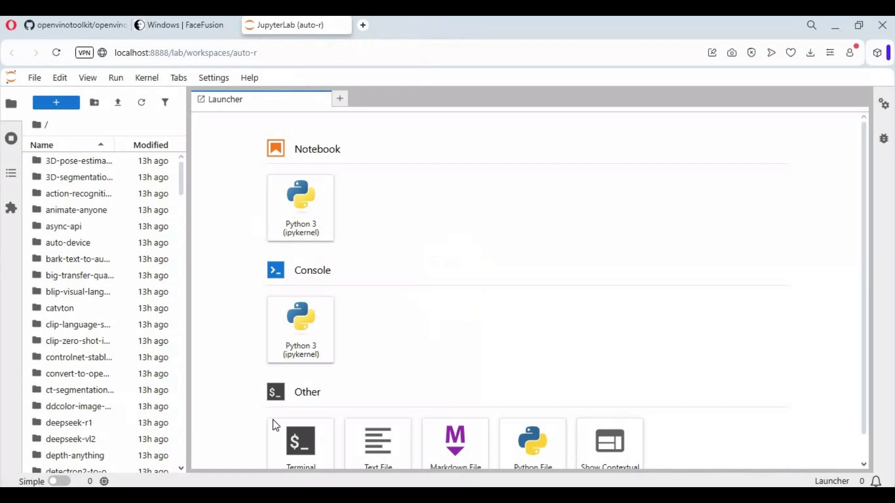
Step: Open a new JupyterLab terminal and change into the facefusion folder
click(308, 453)
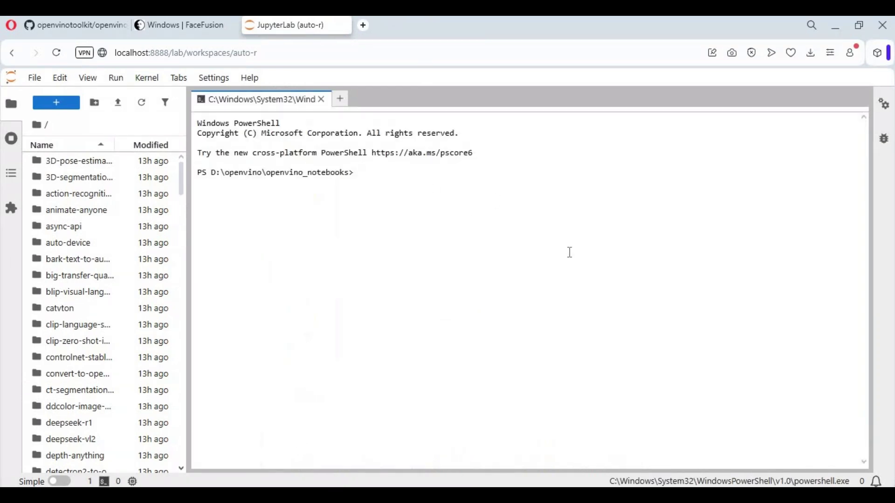
text(cd facefusion)
key(Return)
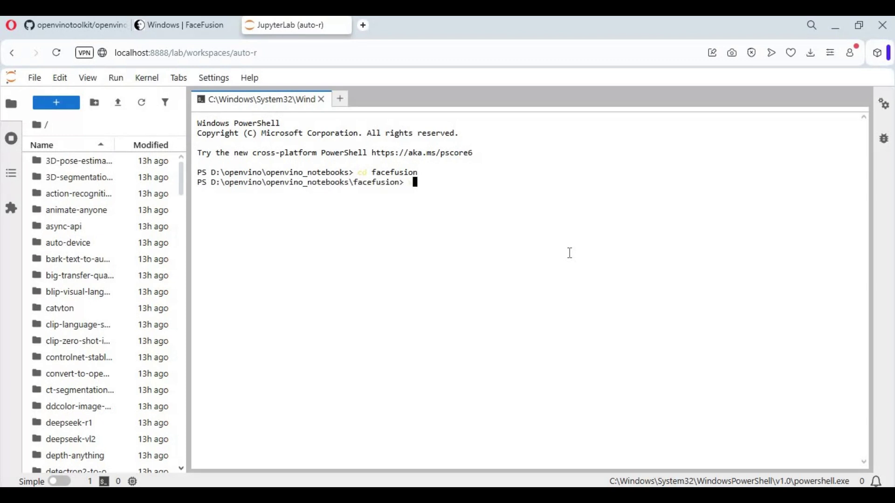
Step: Try a bare facefusion command, which goes unrecognized, then enter cd facefusion
text(facefusion)
key(Return)
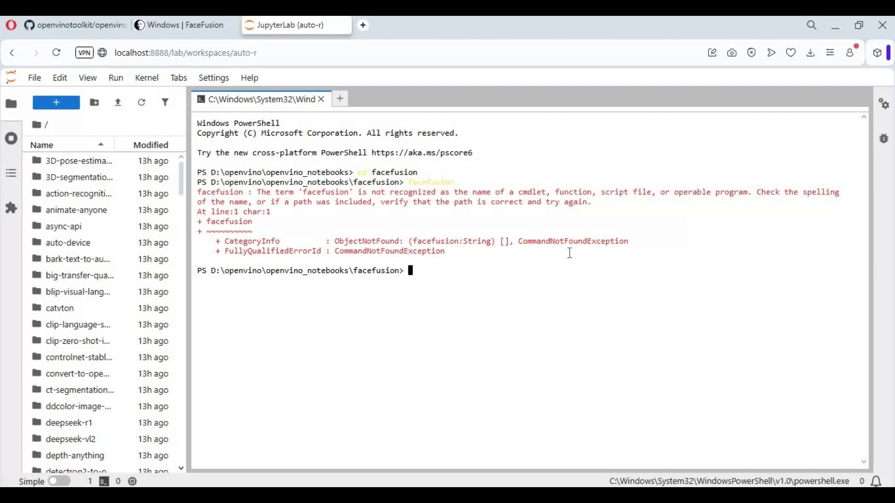
text(cd facefusio)
text(n)
Step: Enter the inner facefusion folder, activate venv\scripts\activate, and run python facefusion.py run
key(Return)
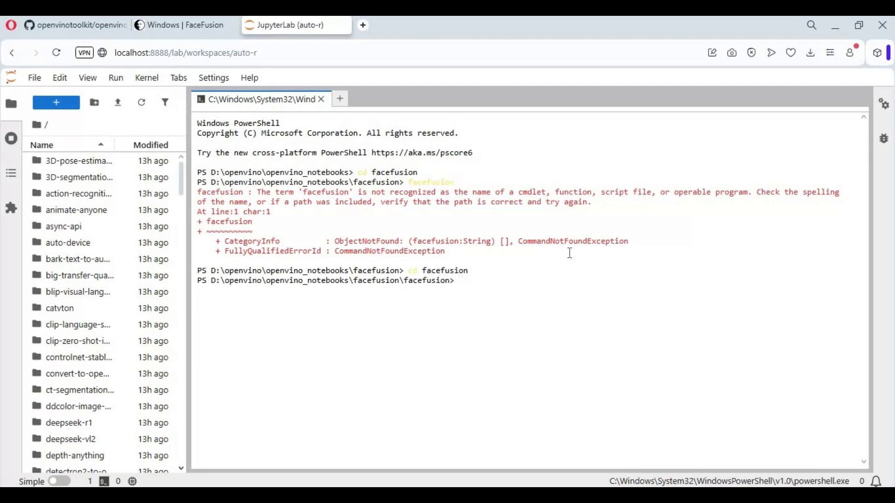
text(venv\scripts\activate)
key(Return)
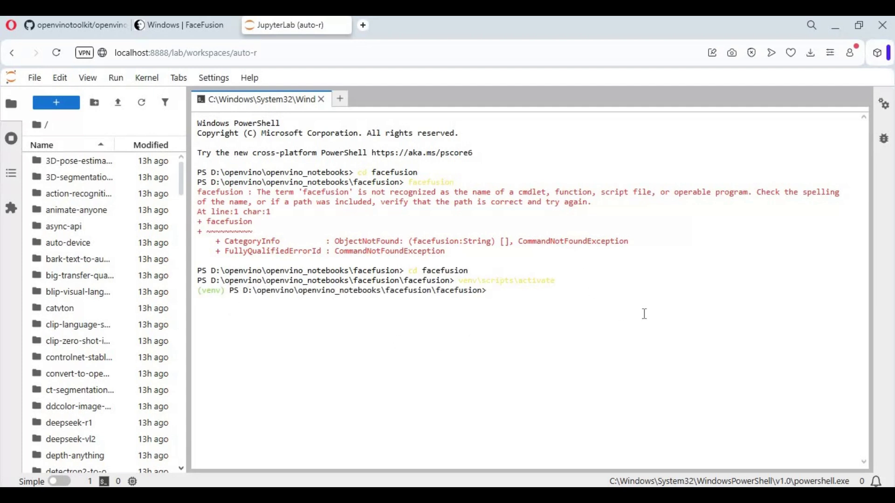
text(python facefusion.py)
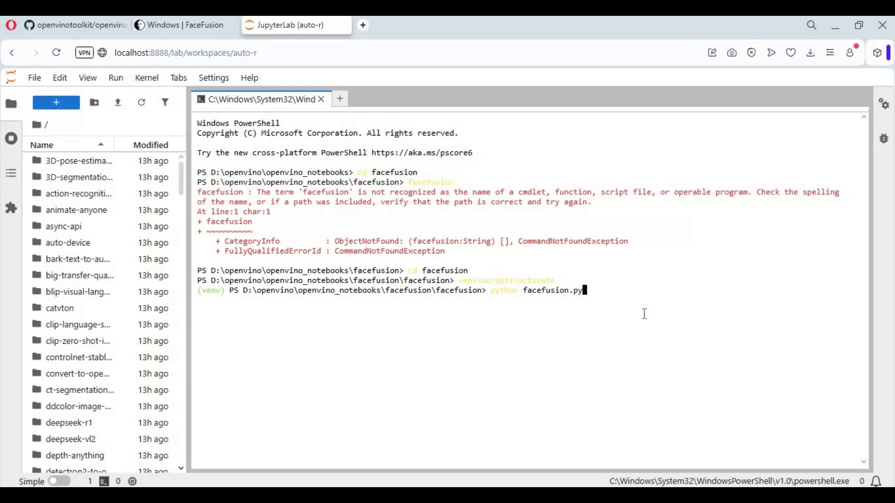
text( run)
key(Return)
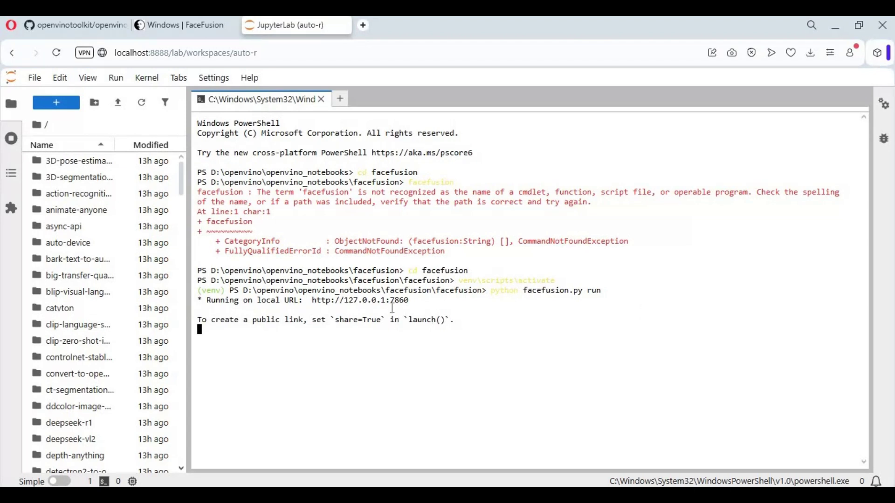
click(389, 302)
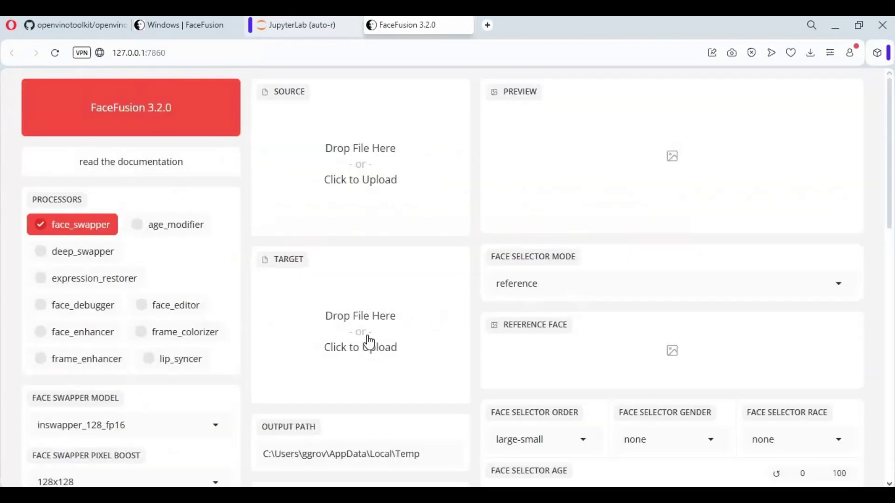
Step: Load images.jpg from Downloads as the source face
click(375, 181)
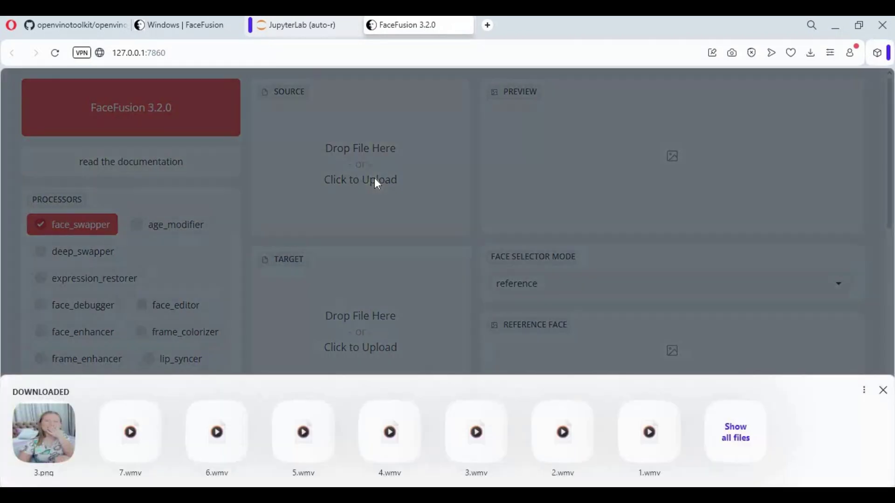
click(735, 432)
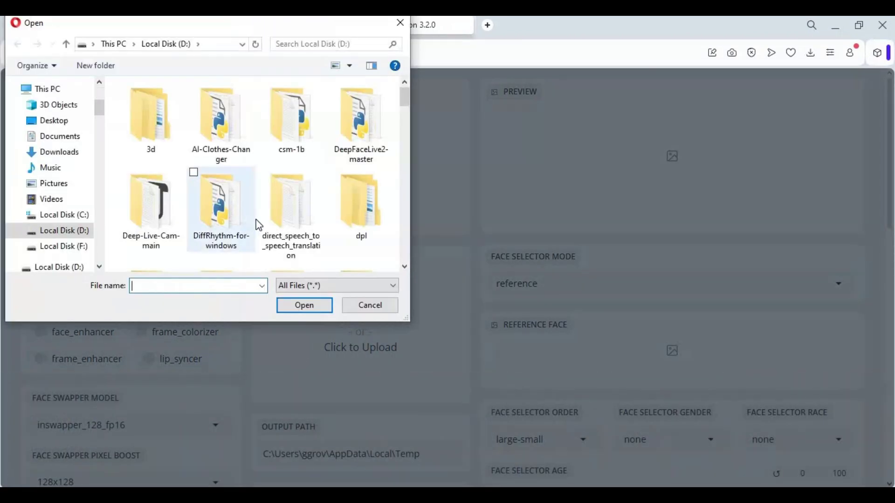
click(66, 152)
scroll(297, 264, down, 3)
scroll(296, 264, down, 5)
scroll(295, 260, up, 3)
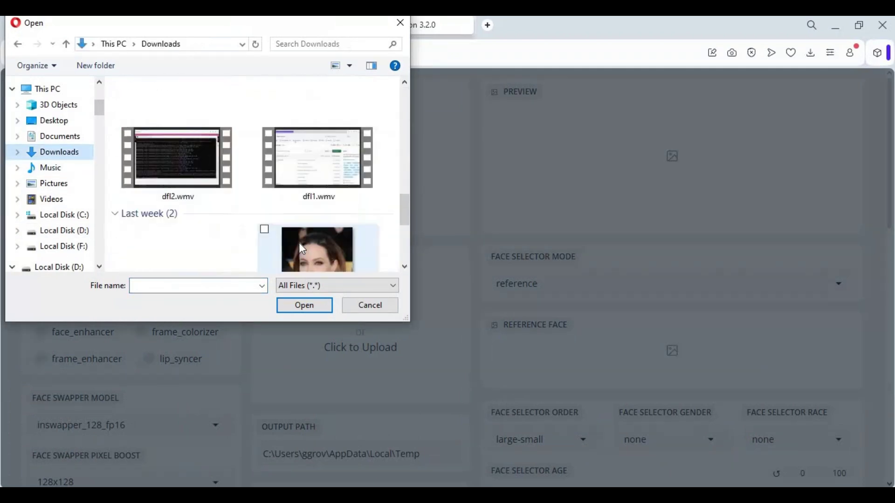
double_click(308, 247)
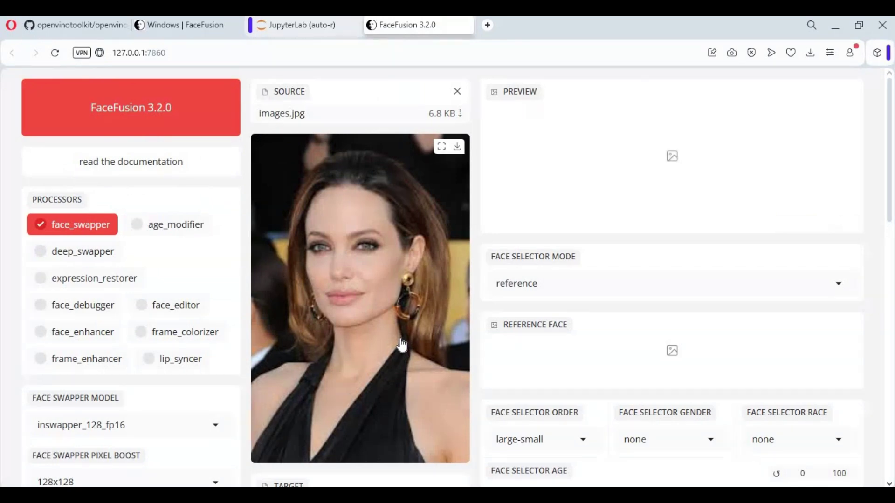
Step: Load 2025-02-25_16h47_12.png as the target portrait and start the swap
scroll(362, 330, down, 8)
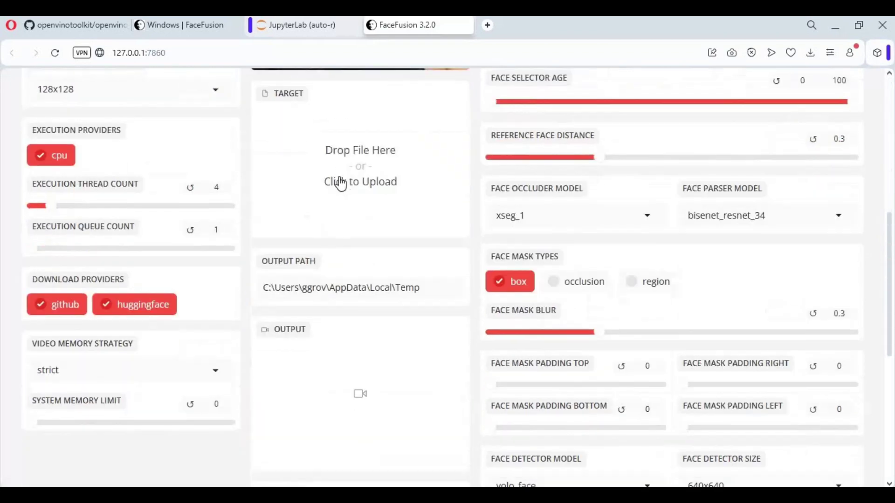
click(343, 182)
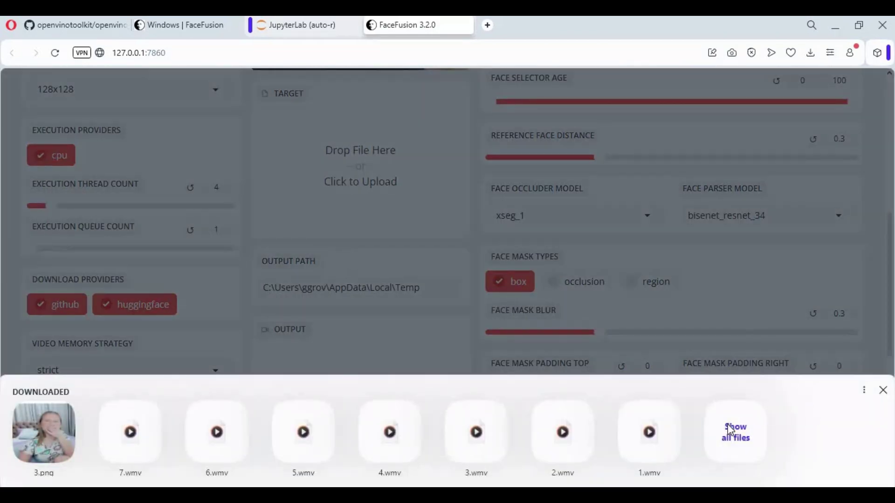
click(731, 431)
scroll(179, 241, down, 3)
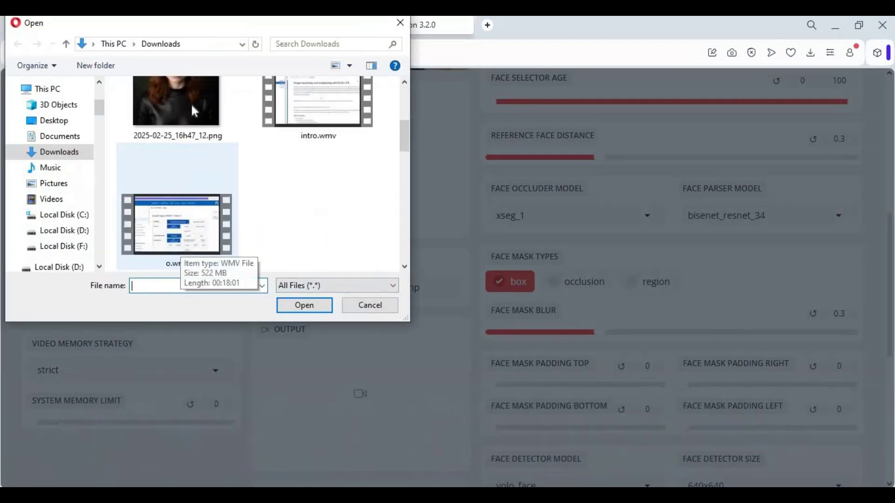
double_click(194, 110)
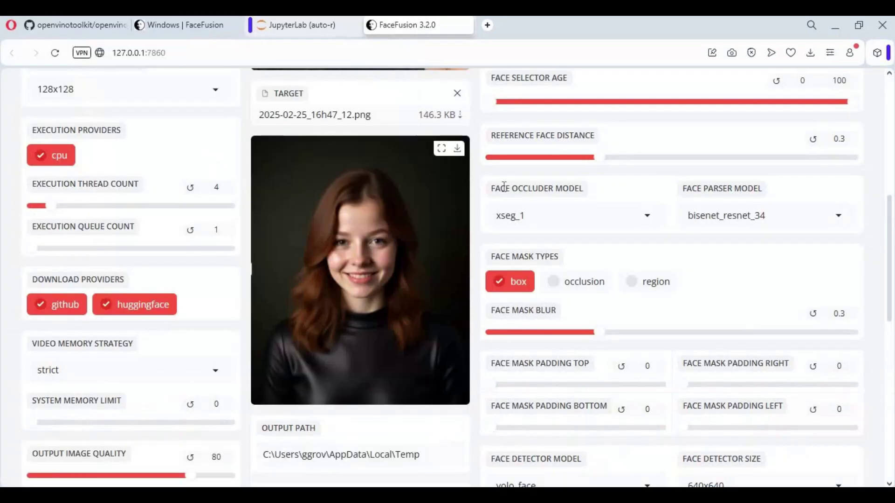
scroll(409, 282, down, 4)
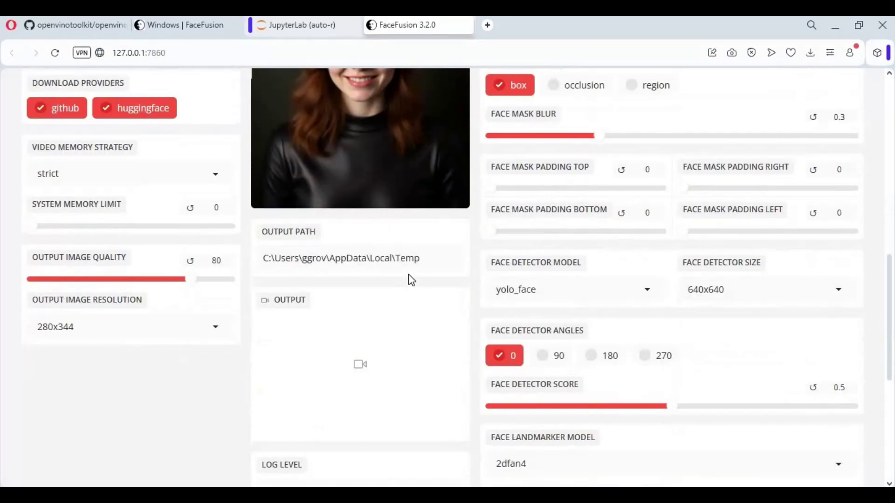
scroll(408, 278, down, 7)
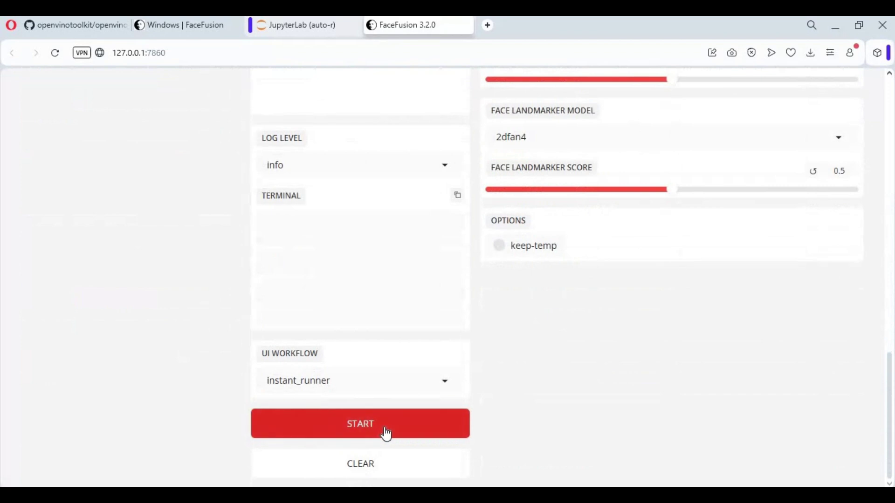
click(387, 434)
Step: Review the swapped output and highlight the 5.36-second processing time in the log
scroll(429, 310, up, 10)
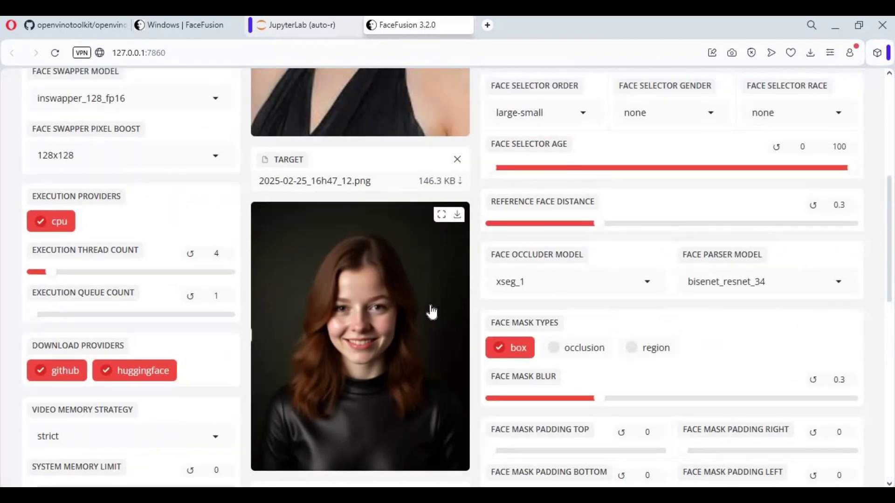
scroll(432, 313, up, 7)
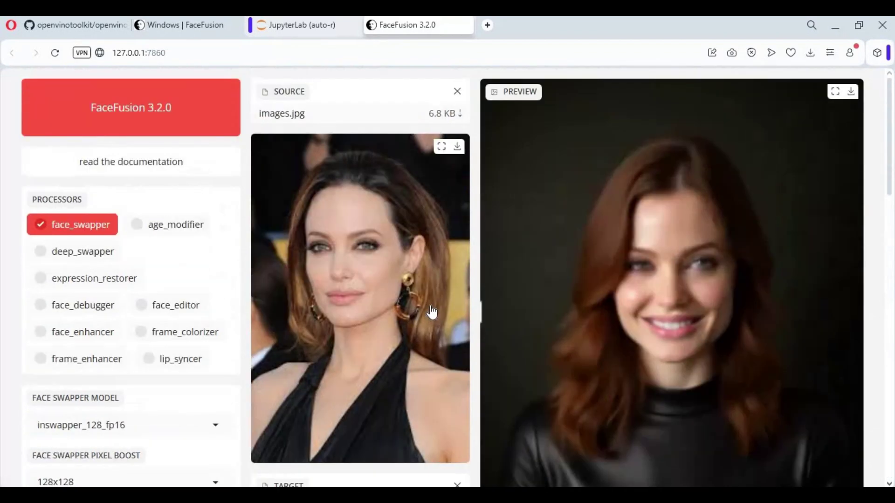
scroll(432, 312, down, 15)
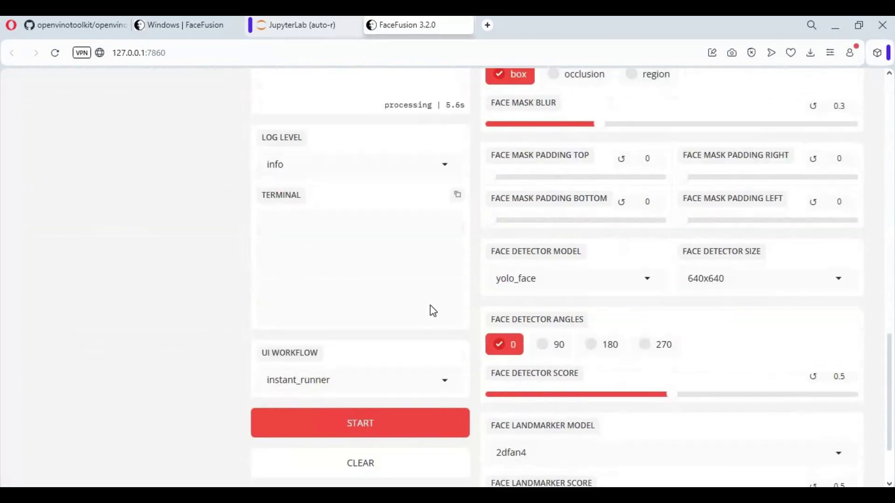
scroll(433, 311, down, 2)
scroll(433, 311, up, 6)
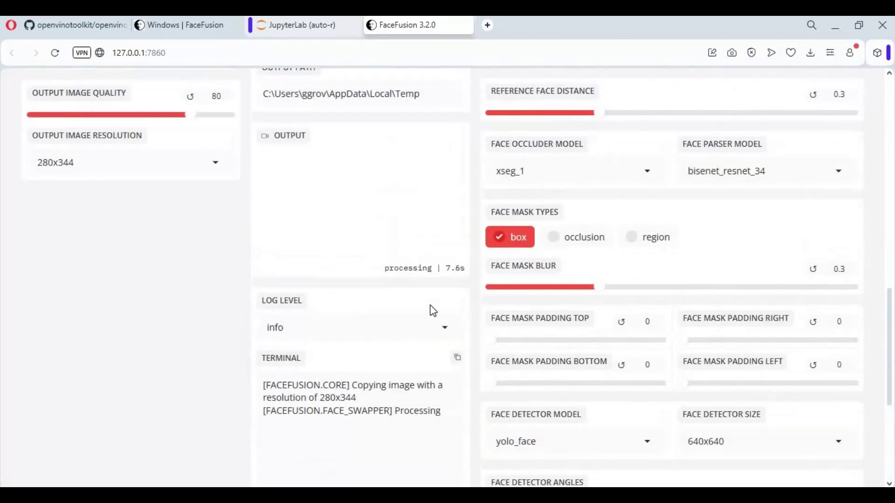
scroll(432, 308, down, 3)
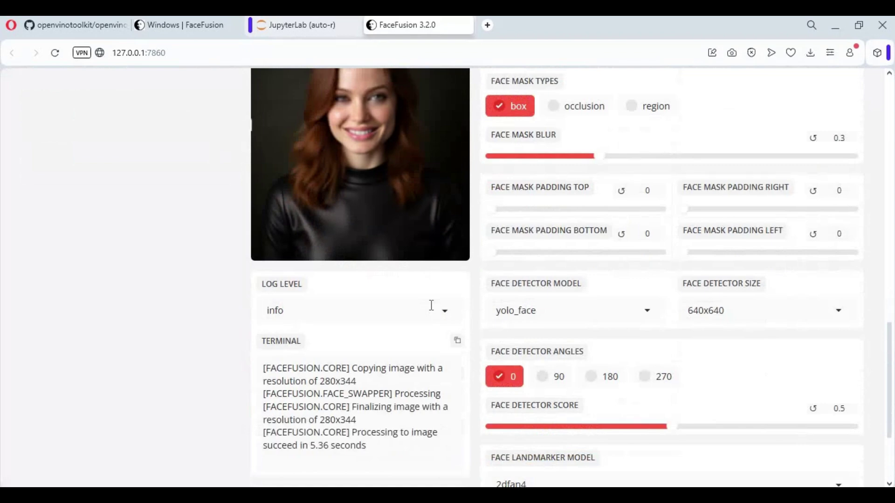
drag(367, 446, 268, 447)
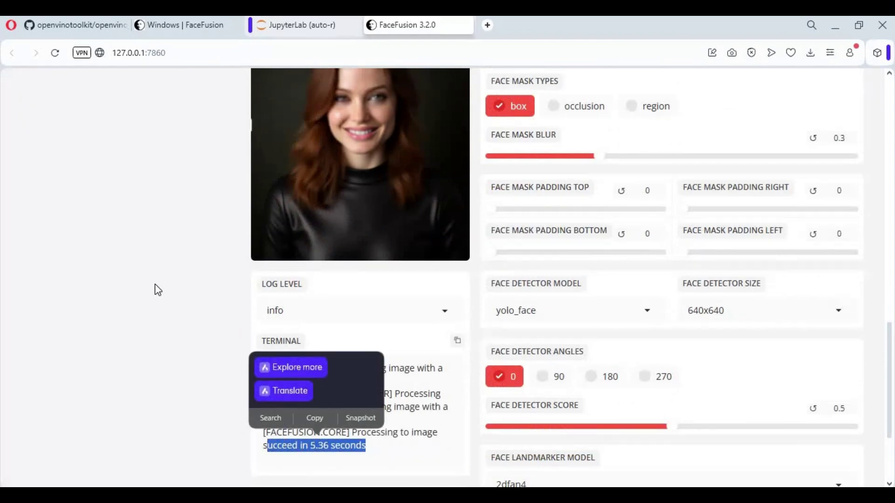
click(159, 304)
Step: Enable the face_enhancer processor
scroll(143, 322, up, 7)
scroll(143, 321, up, 10)
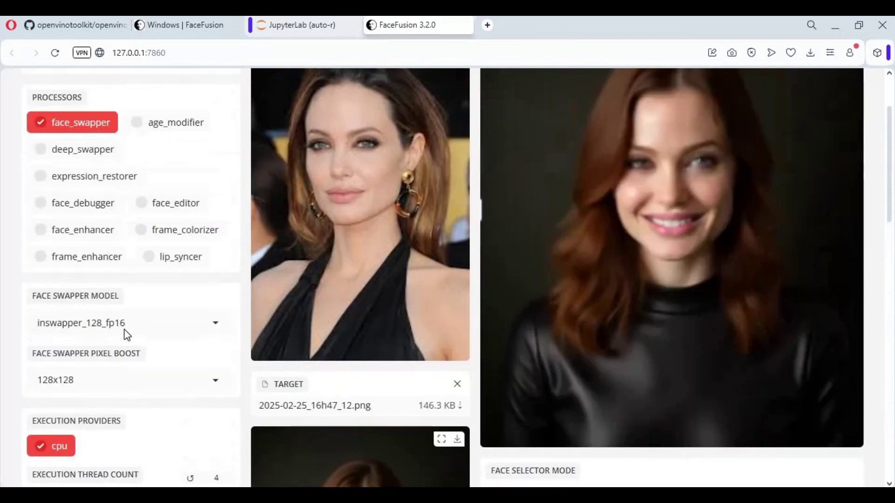
click(68, 239)
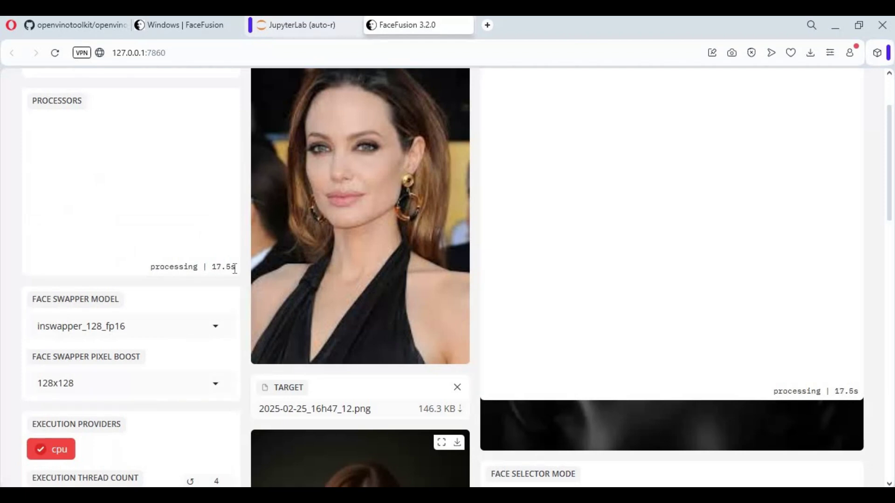
Step: Watch the 325M gfpgan_1.4 model finish downloading in JupyterLab's terminal, then return to FaceFusion
key(ctrl+shift+Tab)
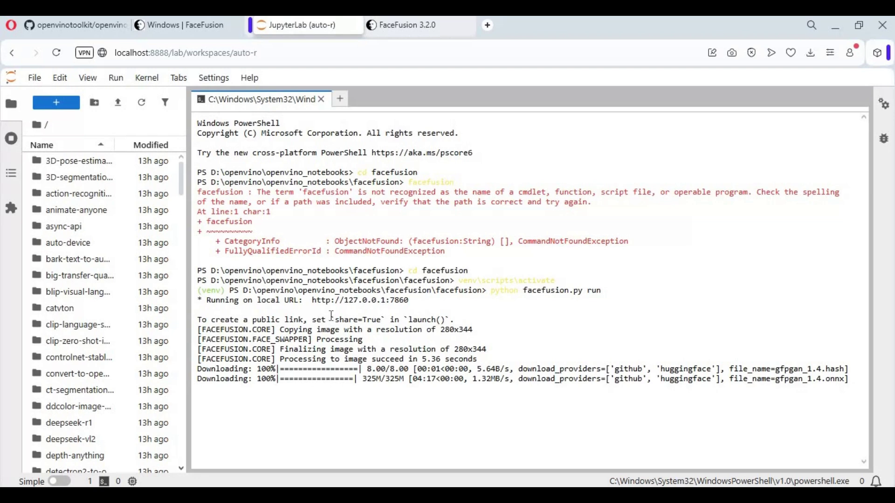
click(421, 26)
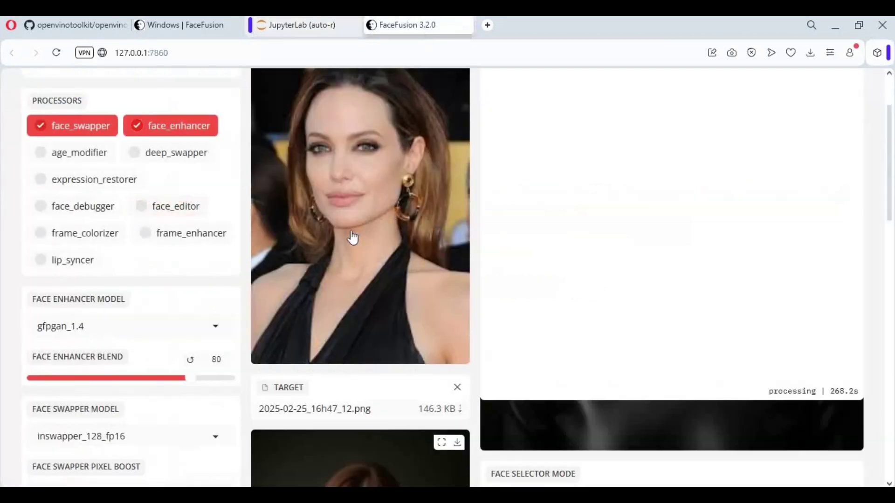
Step: Rerun the swap with face enhancement enabled
scroll(347, 372, down, 4)
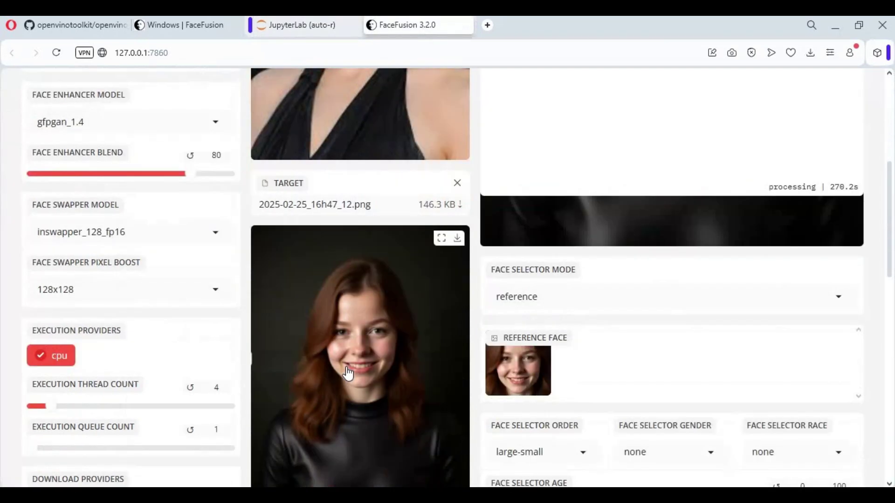
scroll(346, 372, down, 10)
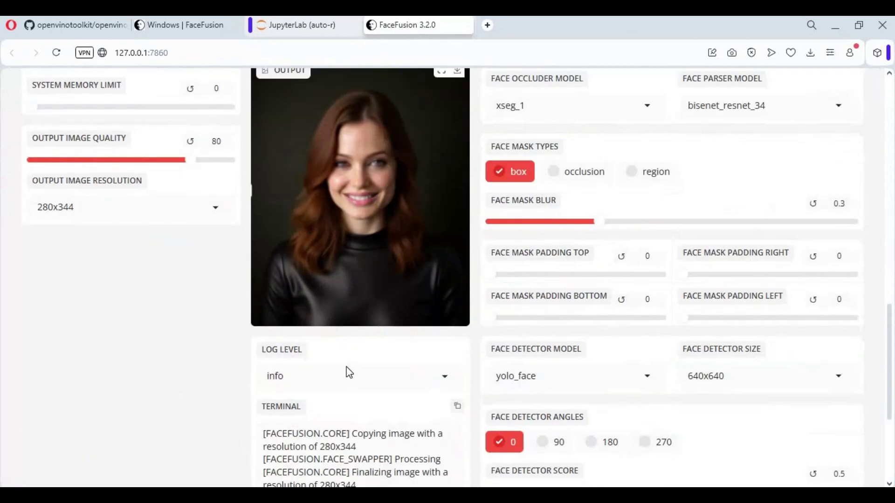
scroll(349, 372, down, 5)
click(344, 421)
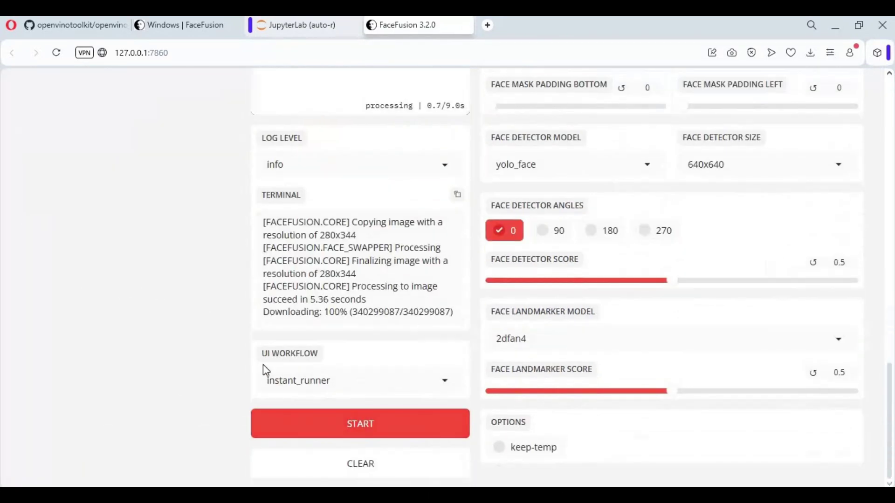
Step: Review the enhanced output and highlight the 9.52-second processing time in the log
scroll(263, 364, up, 5)
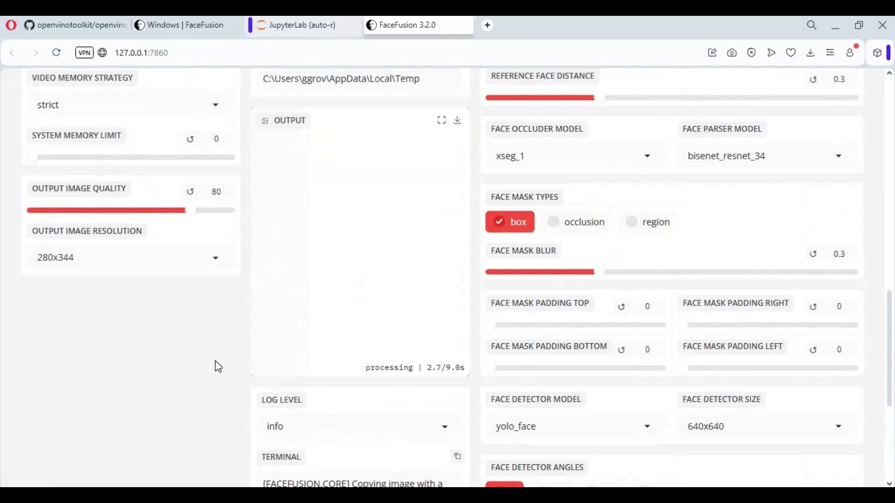
scroll(214, 367, down, 3)
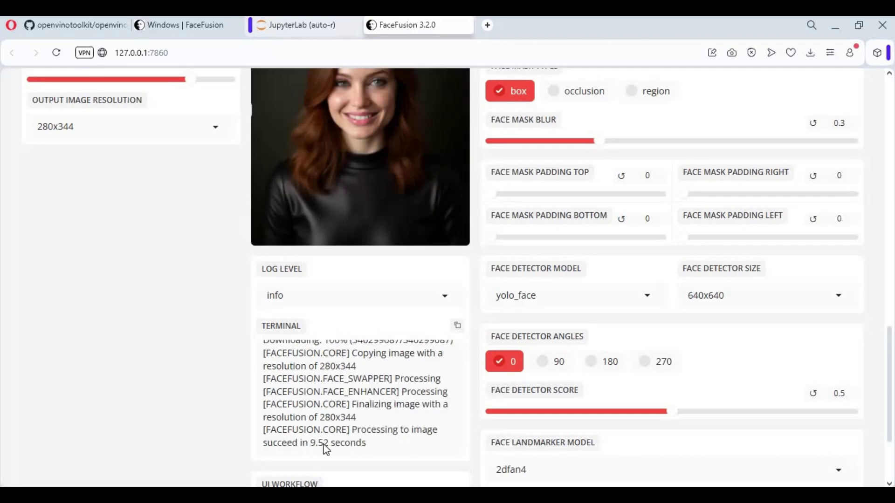
drag(311, 443, 331, 450)
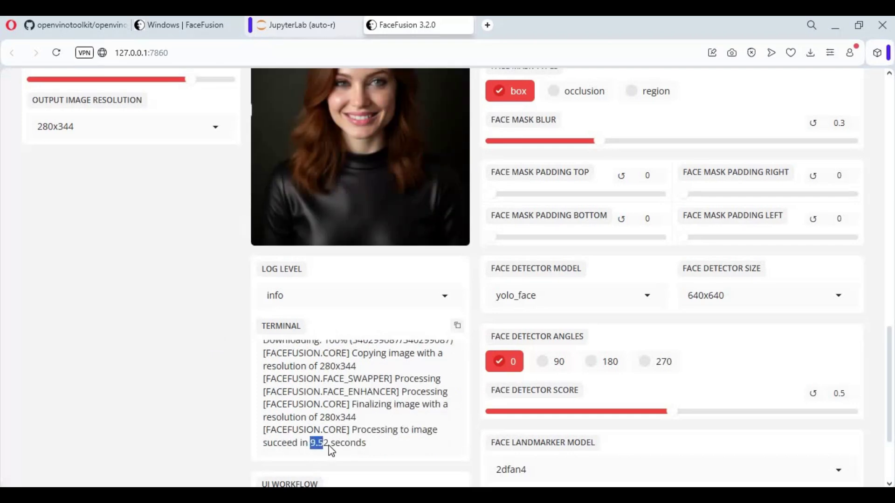
click(420, 453)
scroll(401, 417, up, 5)
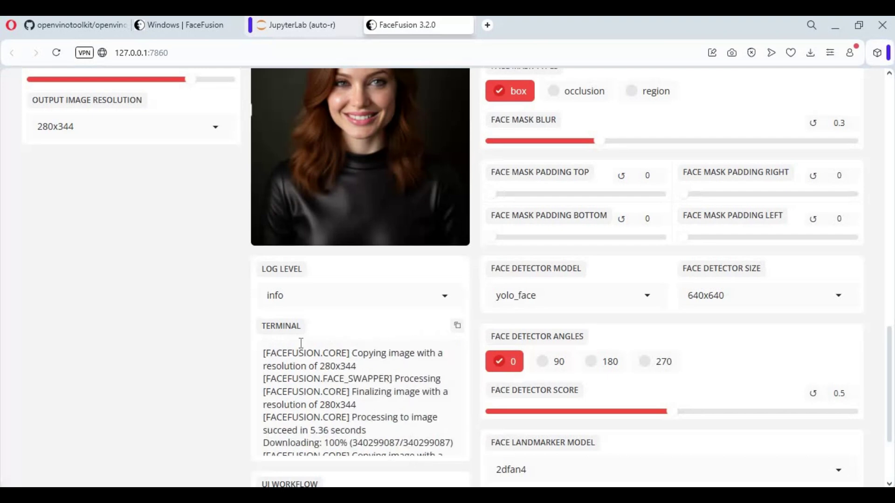
scroll(196, 334, up, 3)
scroll(197, 334, up, 1)
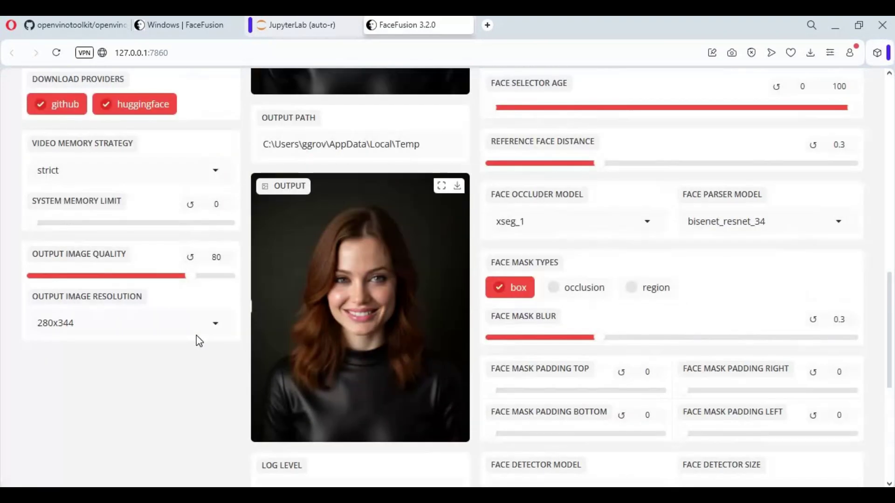